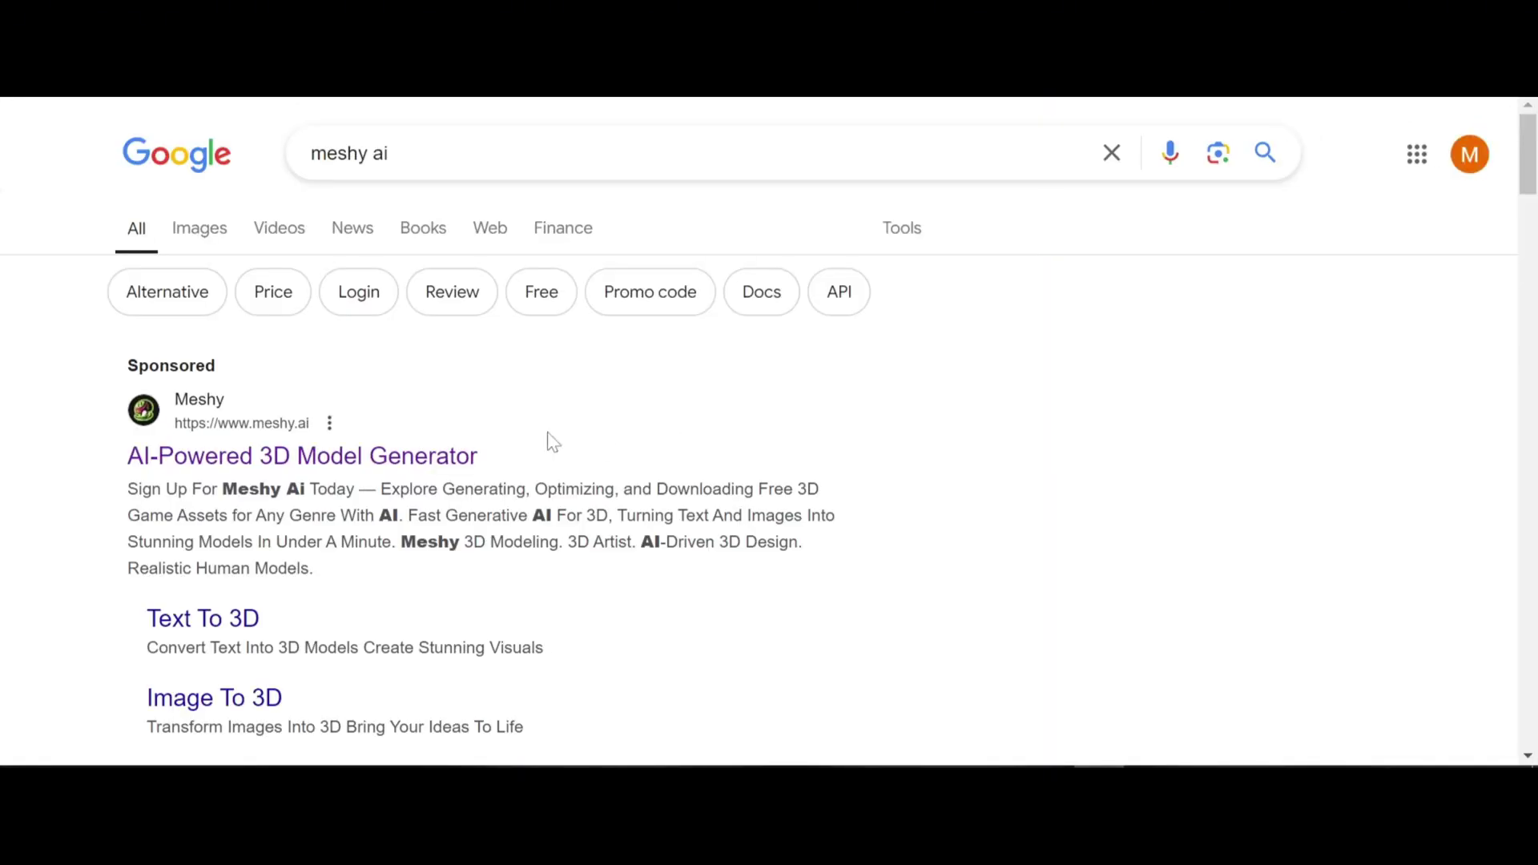
- Open the Meshy website from the search results and go to its Text to 3D workspace
click(340, 458)
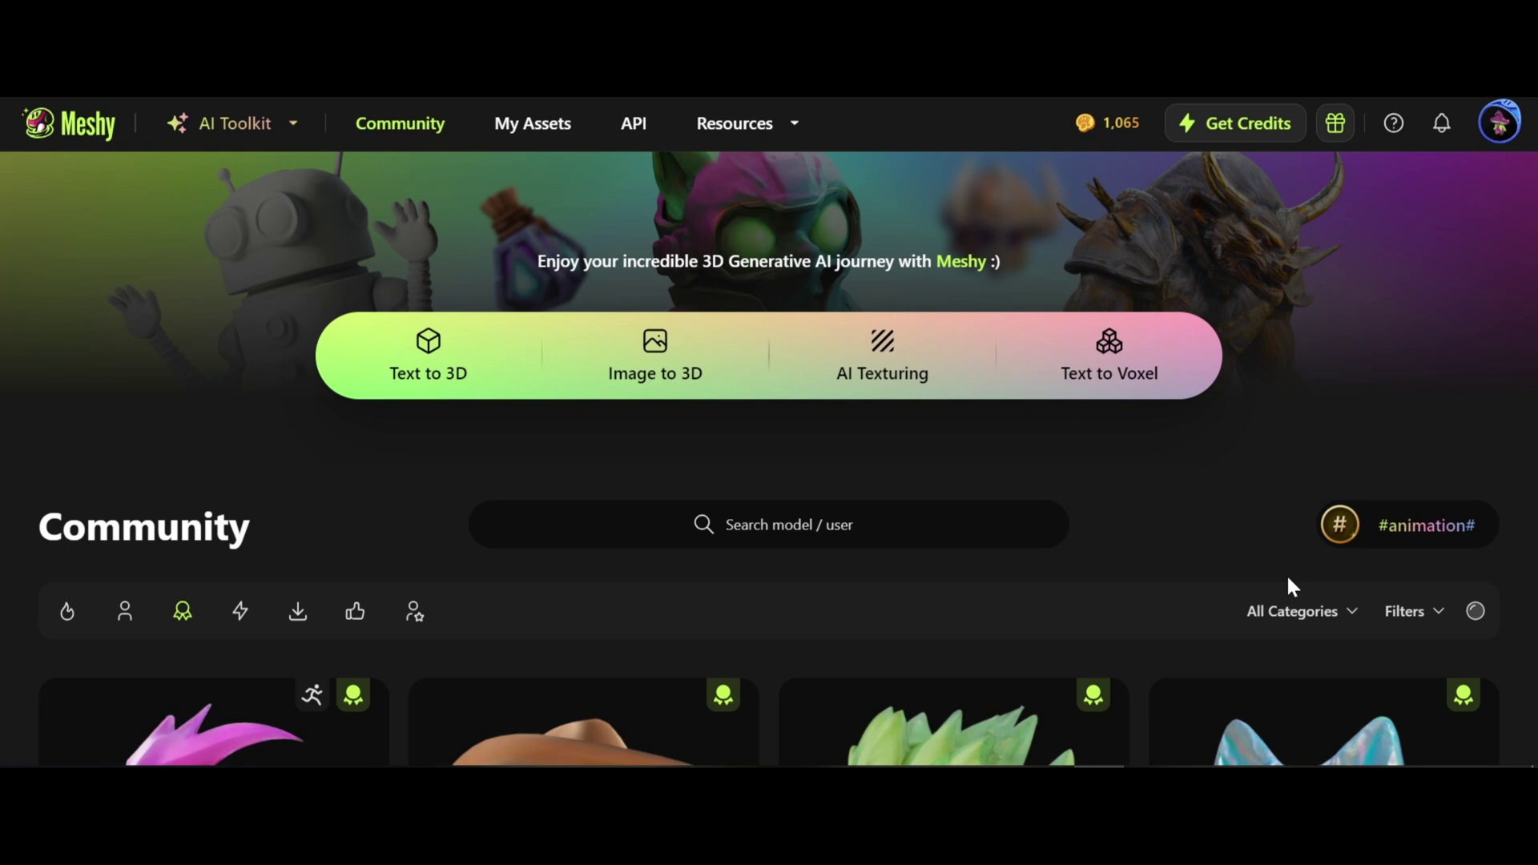
click(253, 122)
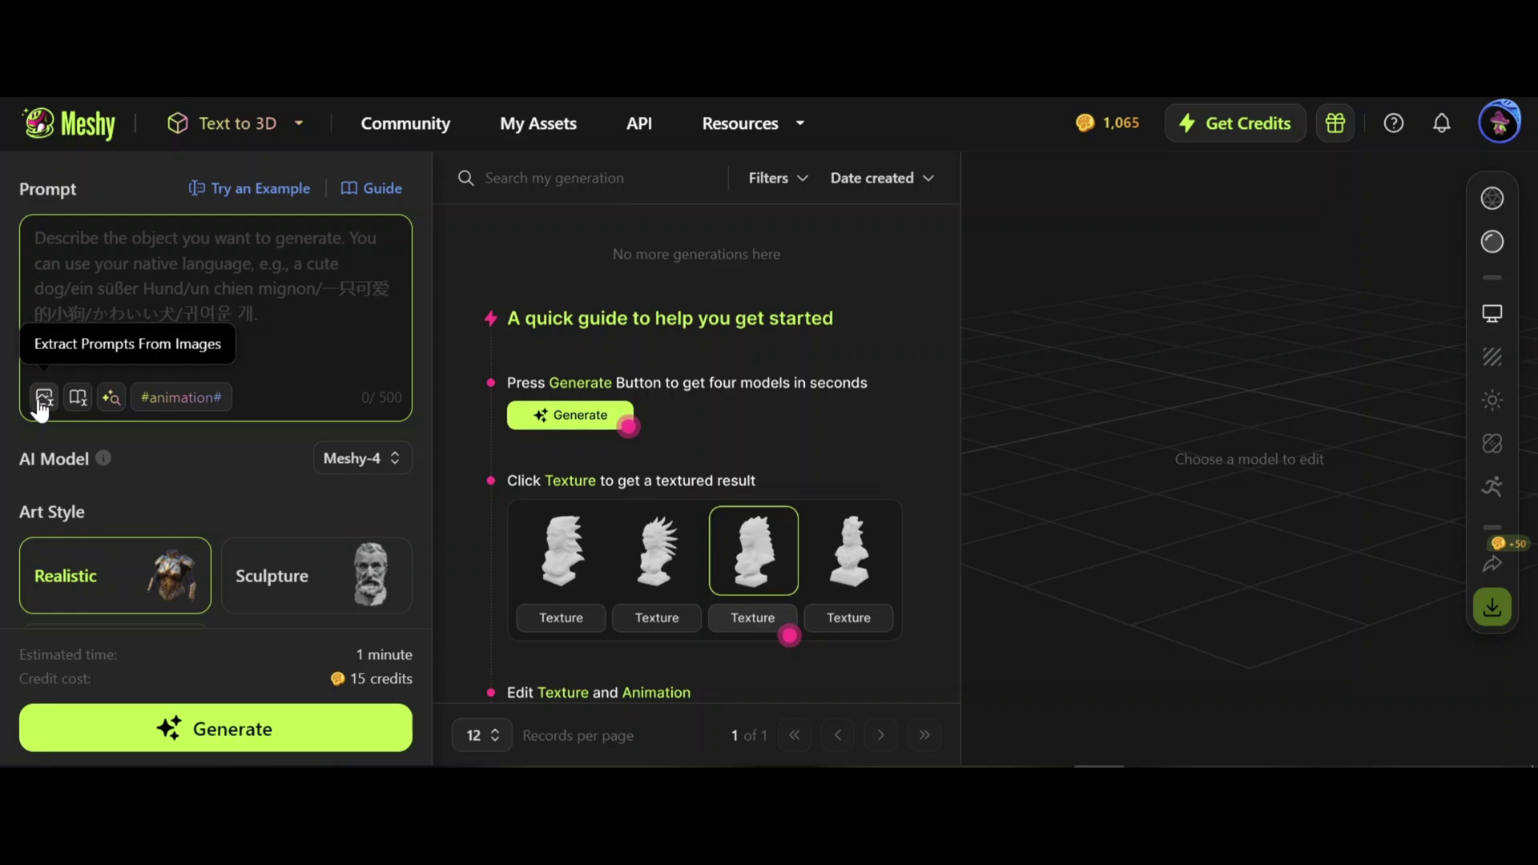
- Add the Anime, Stylized and Pixar Style keywords to the prompt from the style prompt helper
click(78, 398)
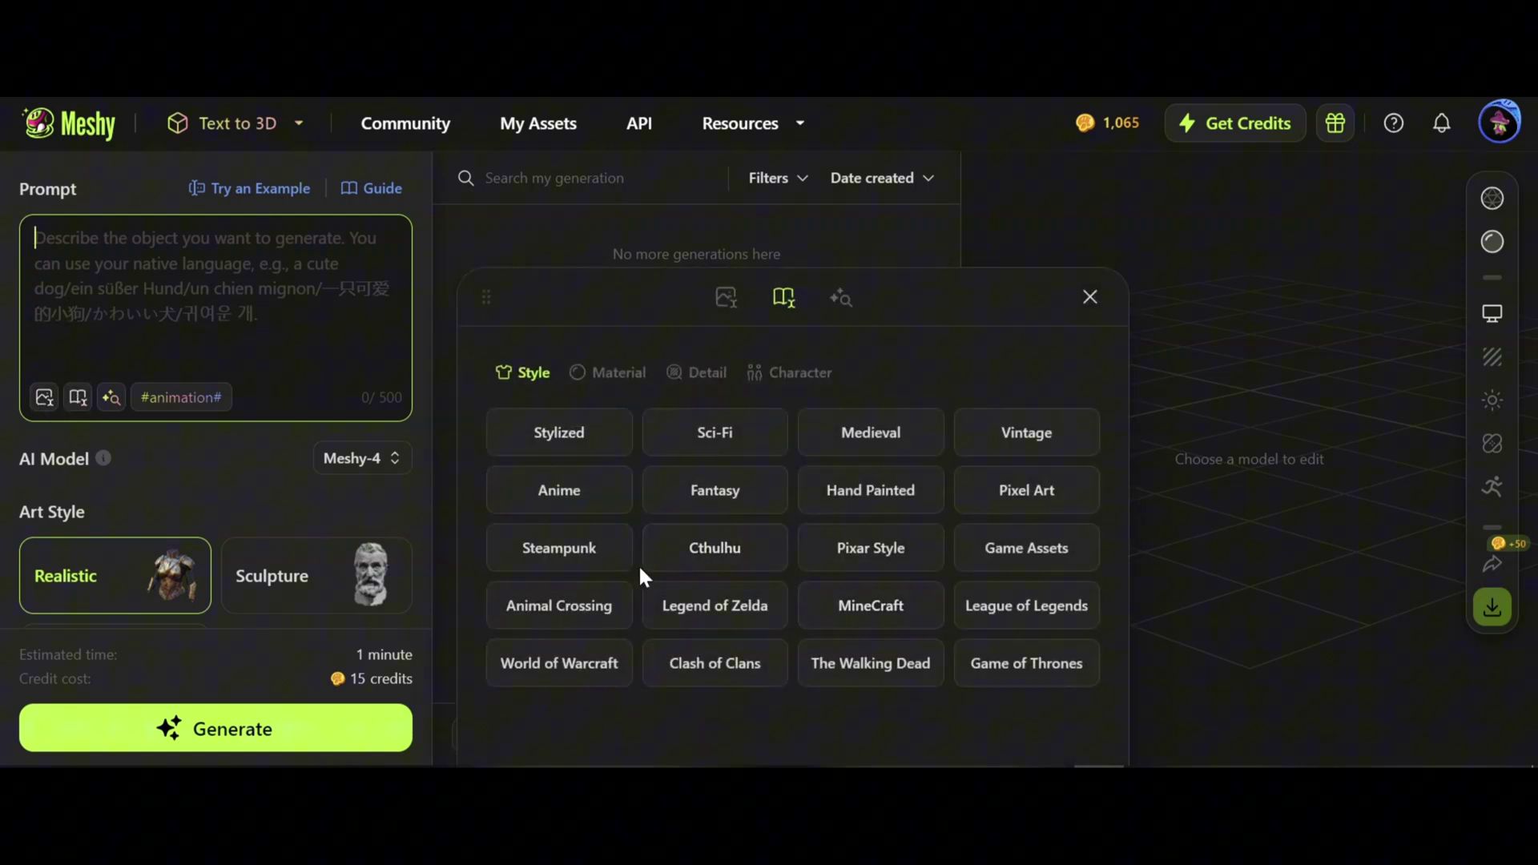
click(575, 494)
click(551, 437)
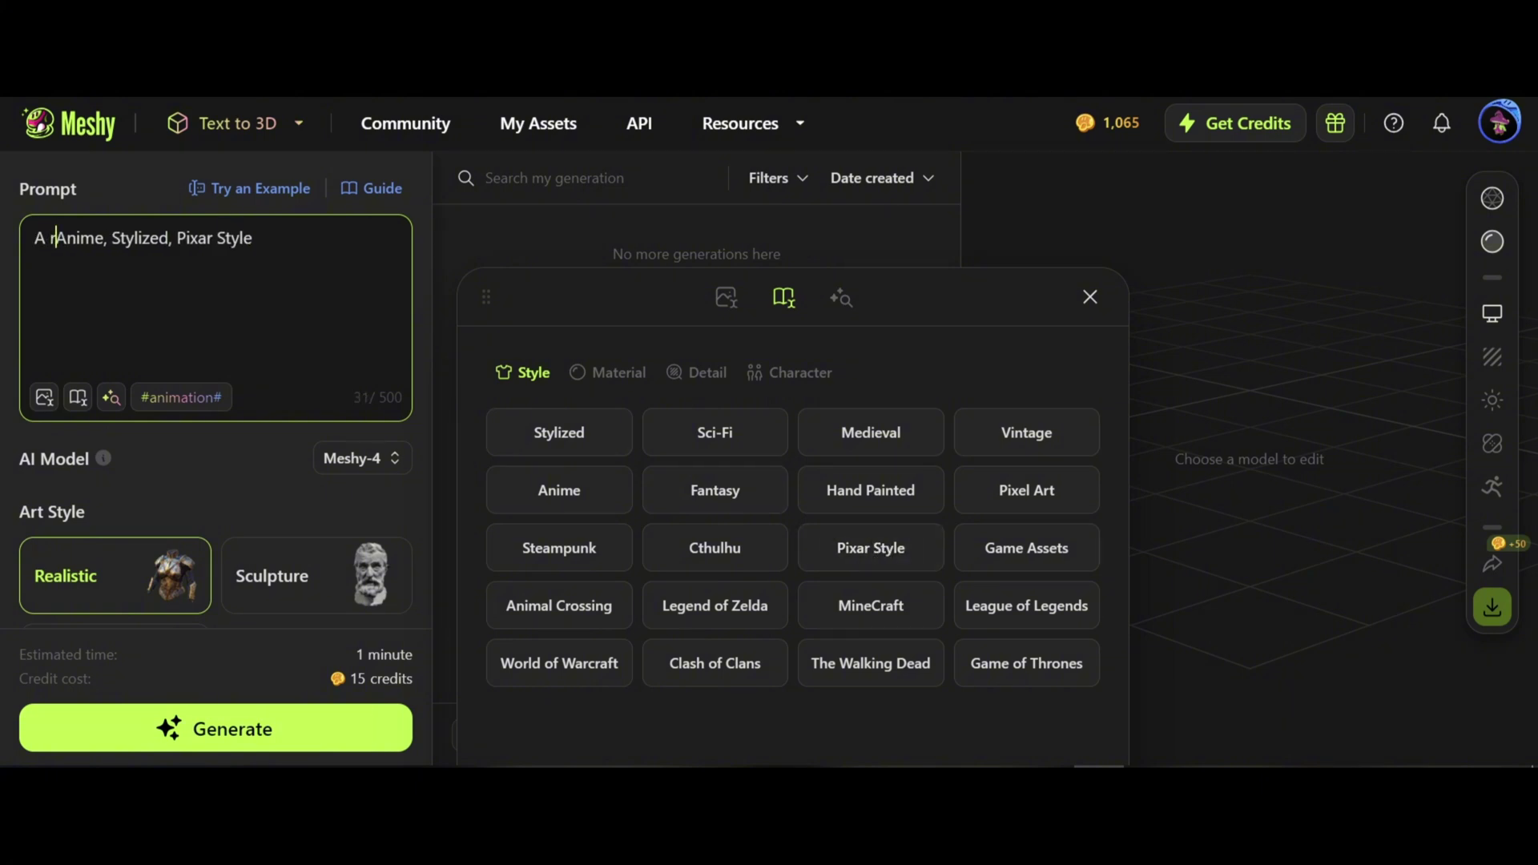
- Write "An advanced robot with hands and legs," in front of the style keywords in the prompt
text(obo)
key(BackSpace)
key(BackSpace)
key(BackSpace)
key(BackSpace)
key(BackSpace)
text(n adva)
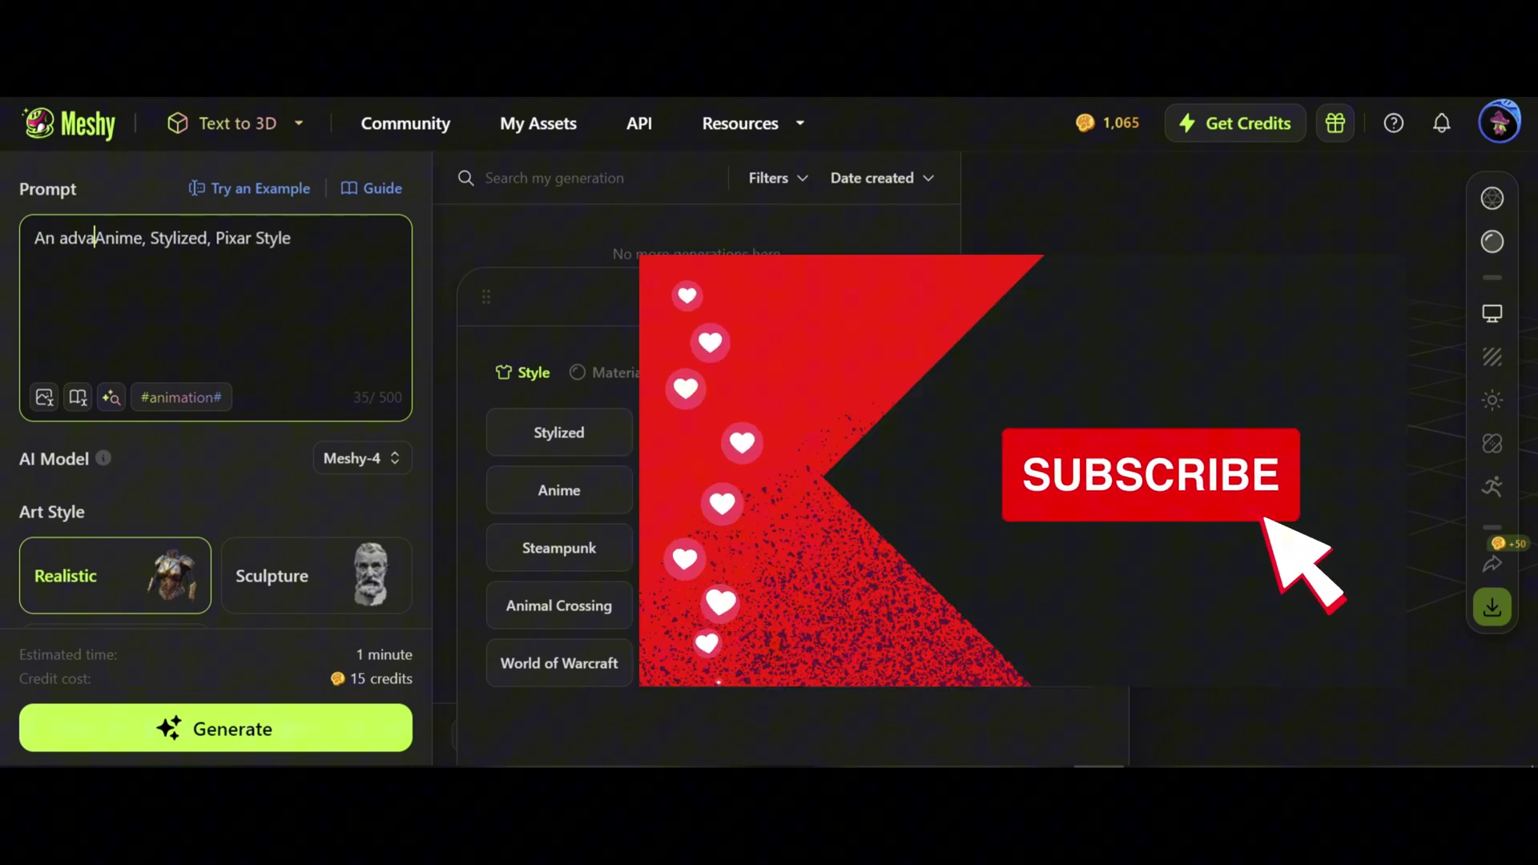
text(nced robot with hands )
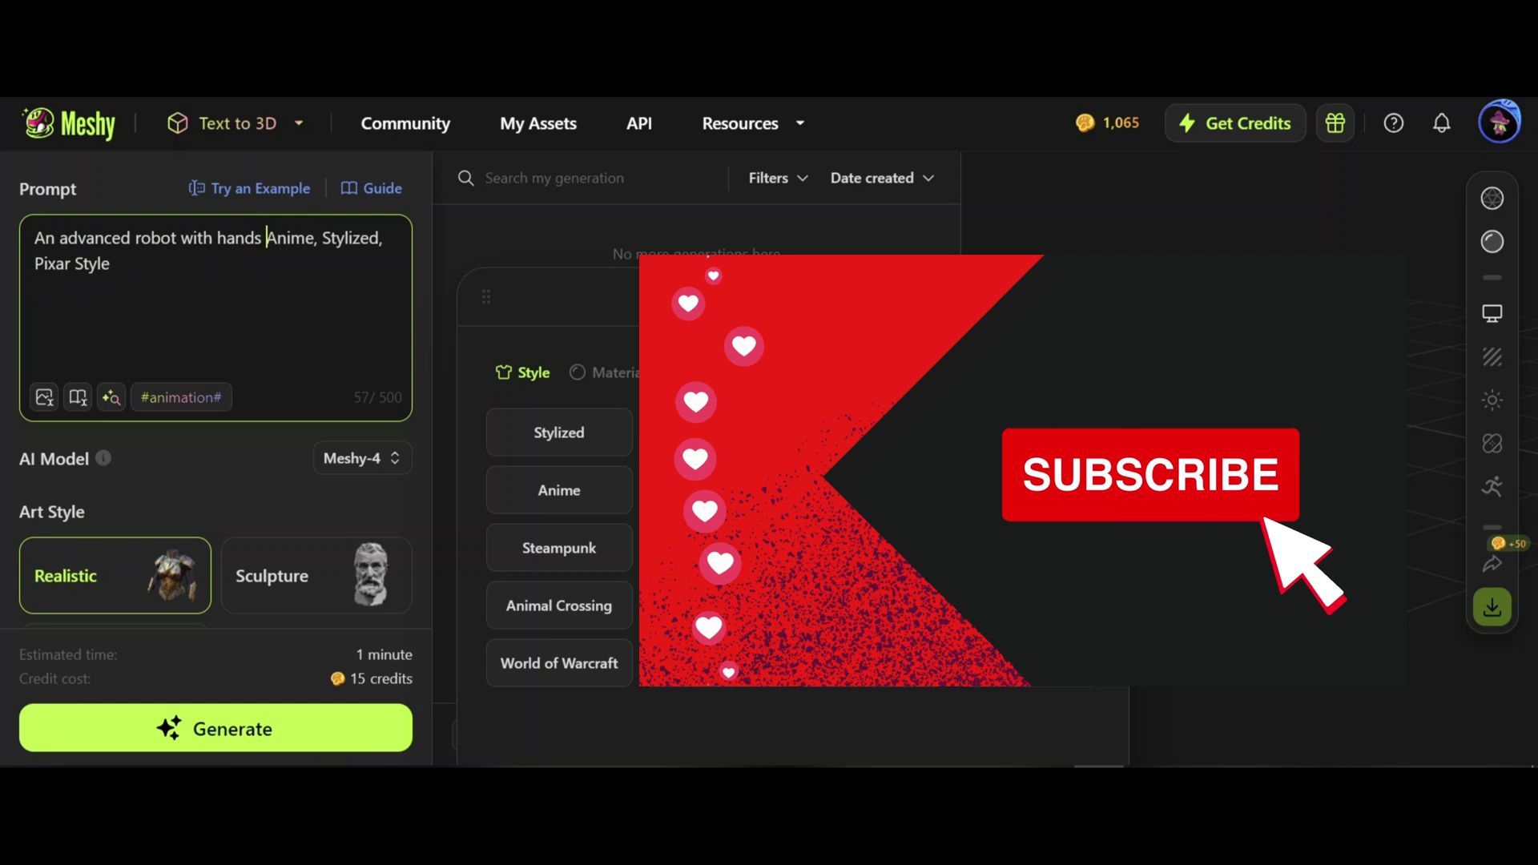
text(and legs,)
- Review the AI model and mesh settings, generate the robot with Meshy-4, Realistic, 30K and Quad, and close the prompt helper
scroll(262, 521, down, 2)
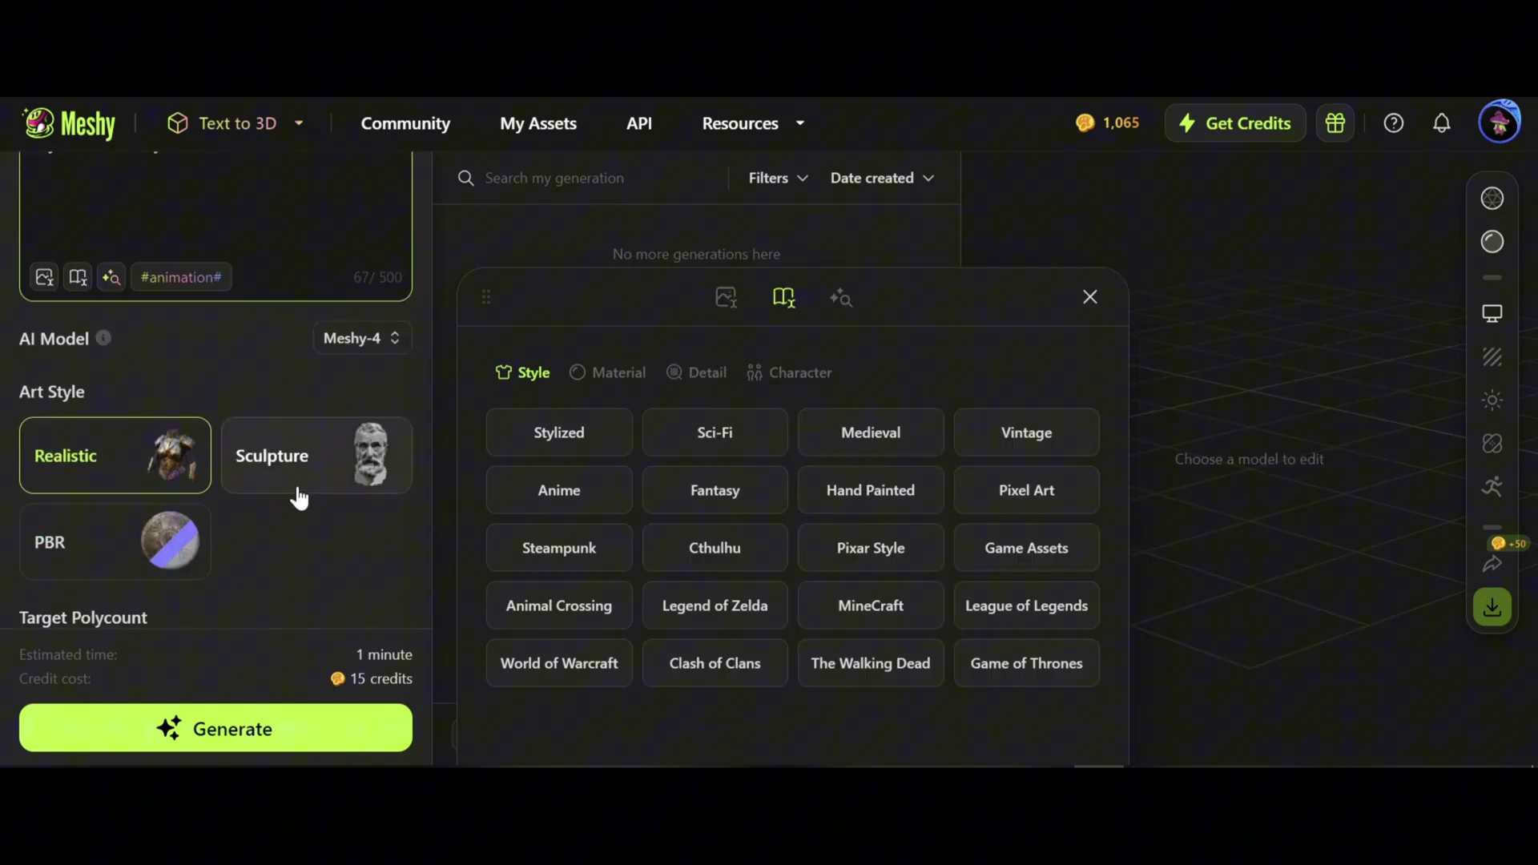
click(394, 337)
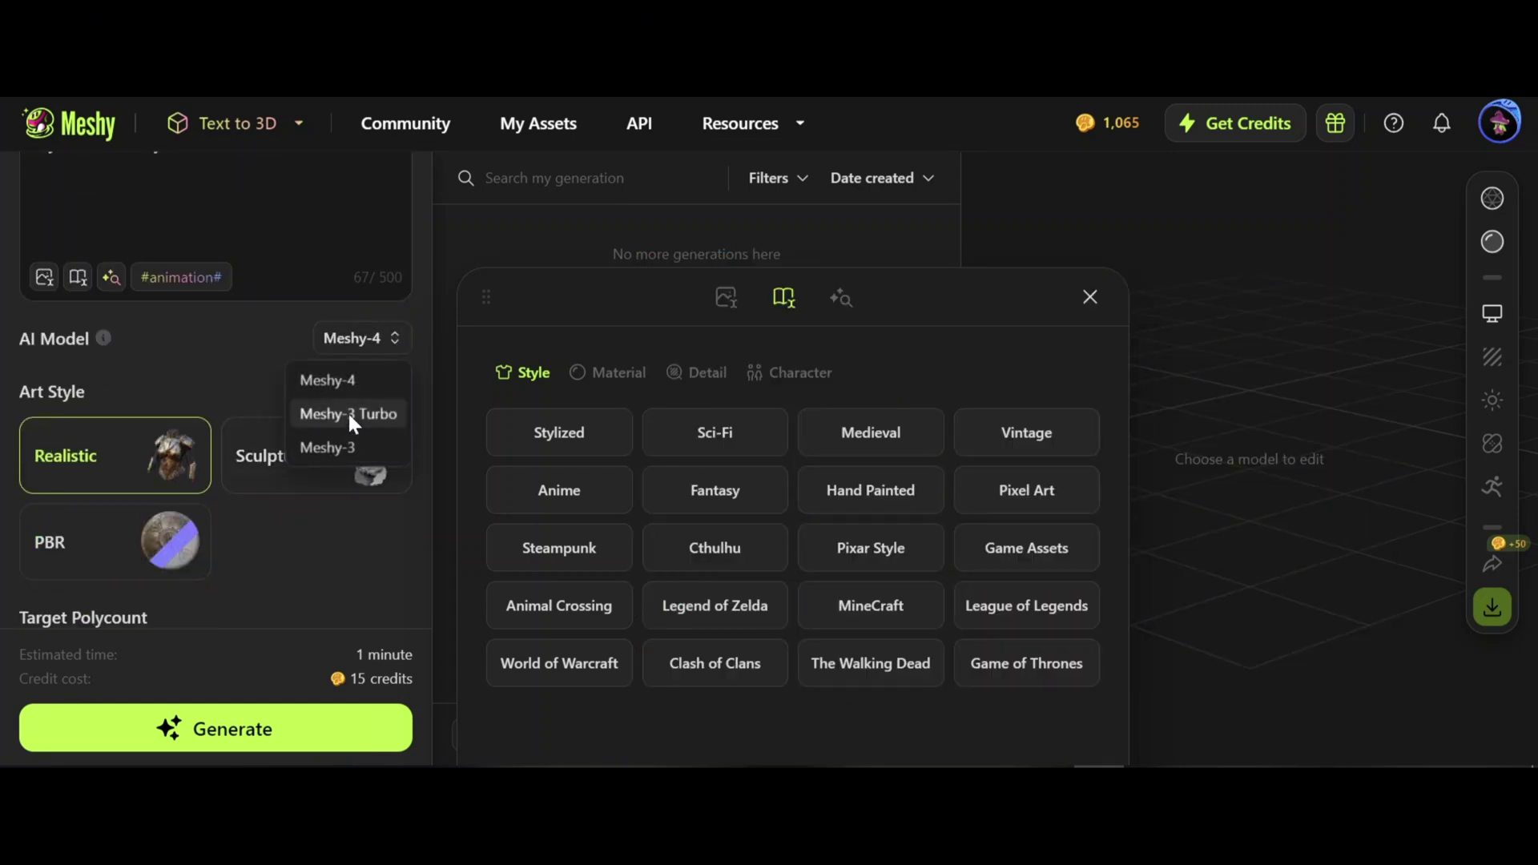
click(102, 337)
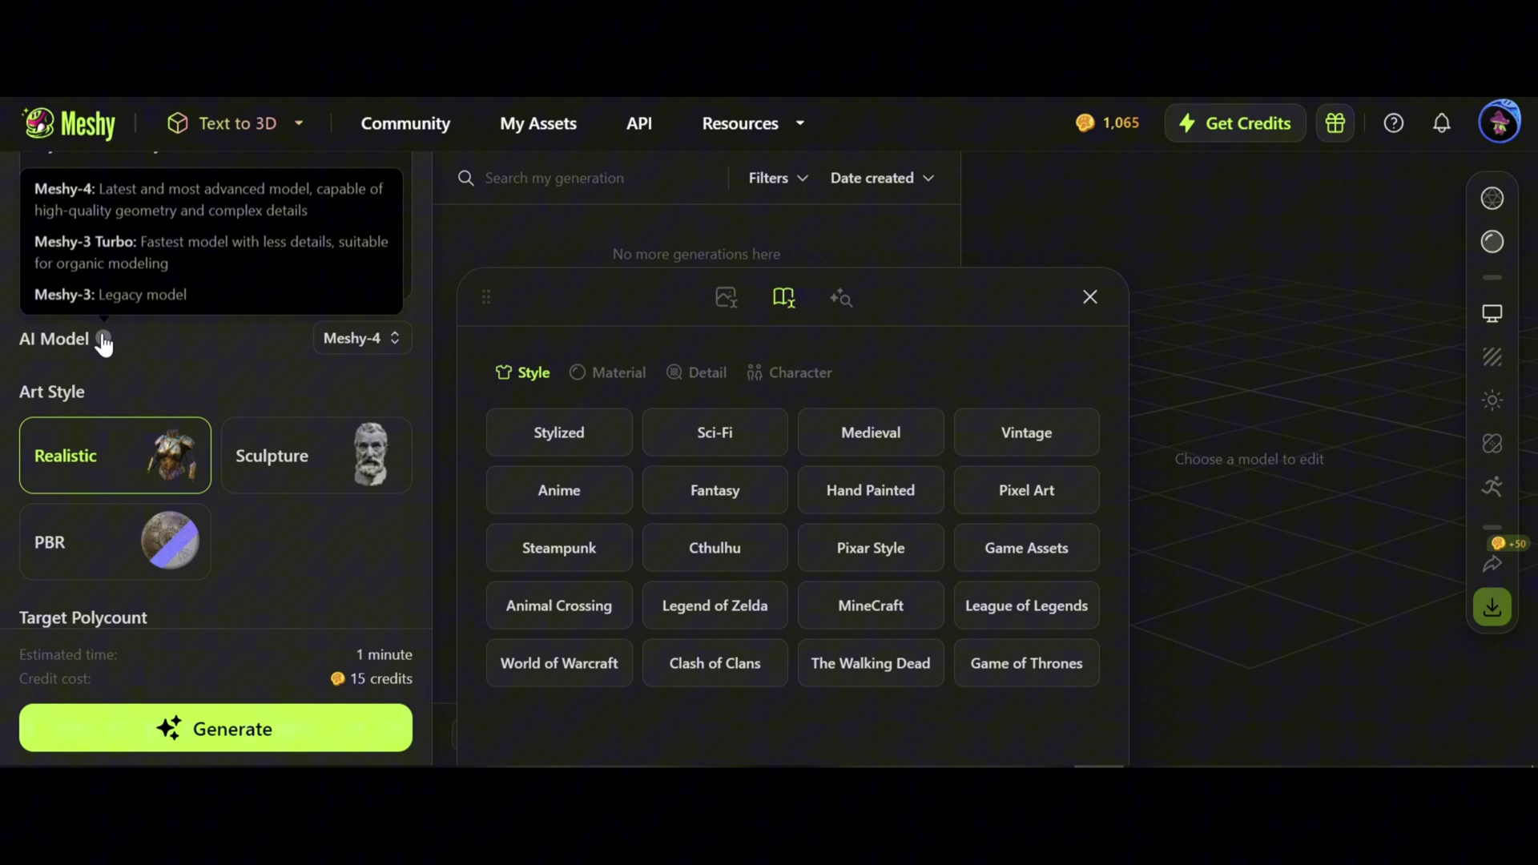
scroll(102, 343, down, 2)
scroll(323, 478, down, 2)
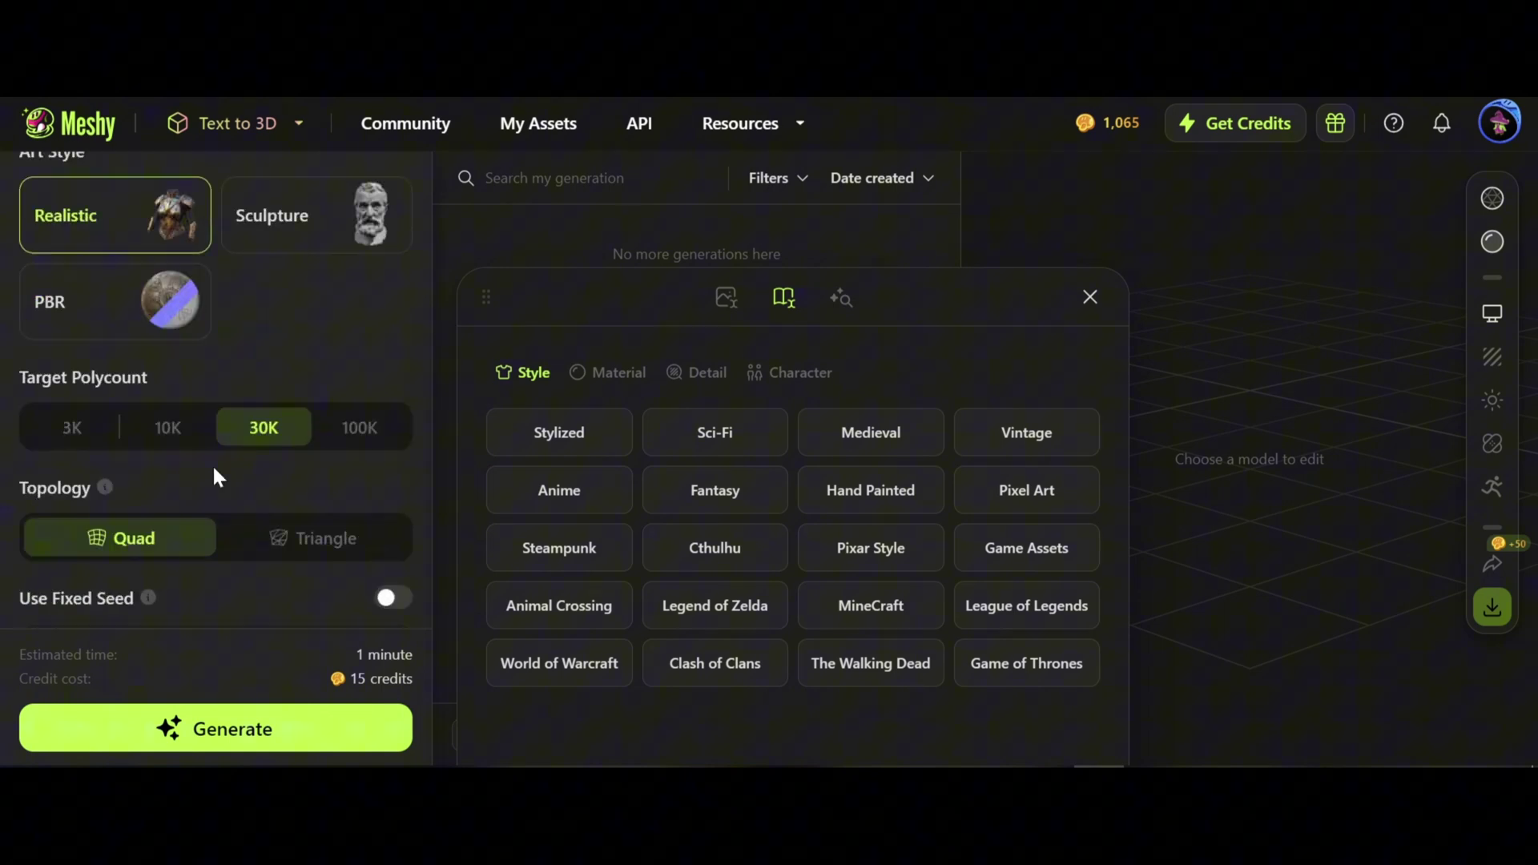
scroll(213, 472, down, 1)
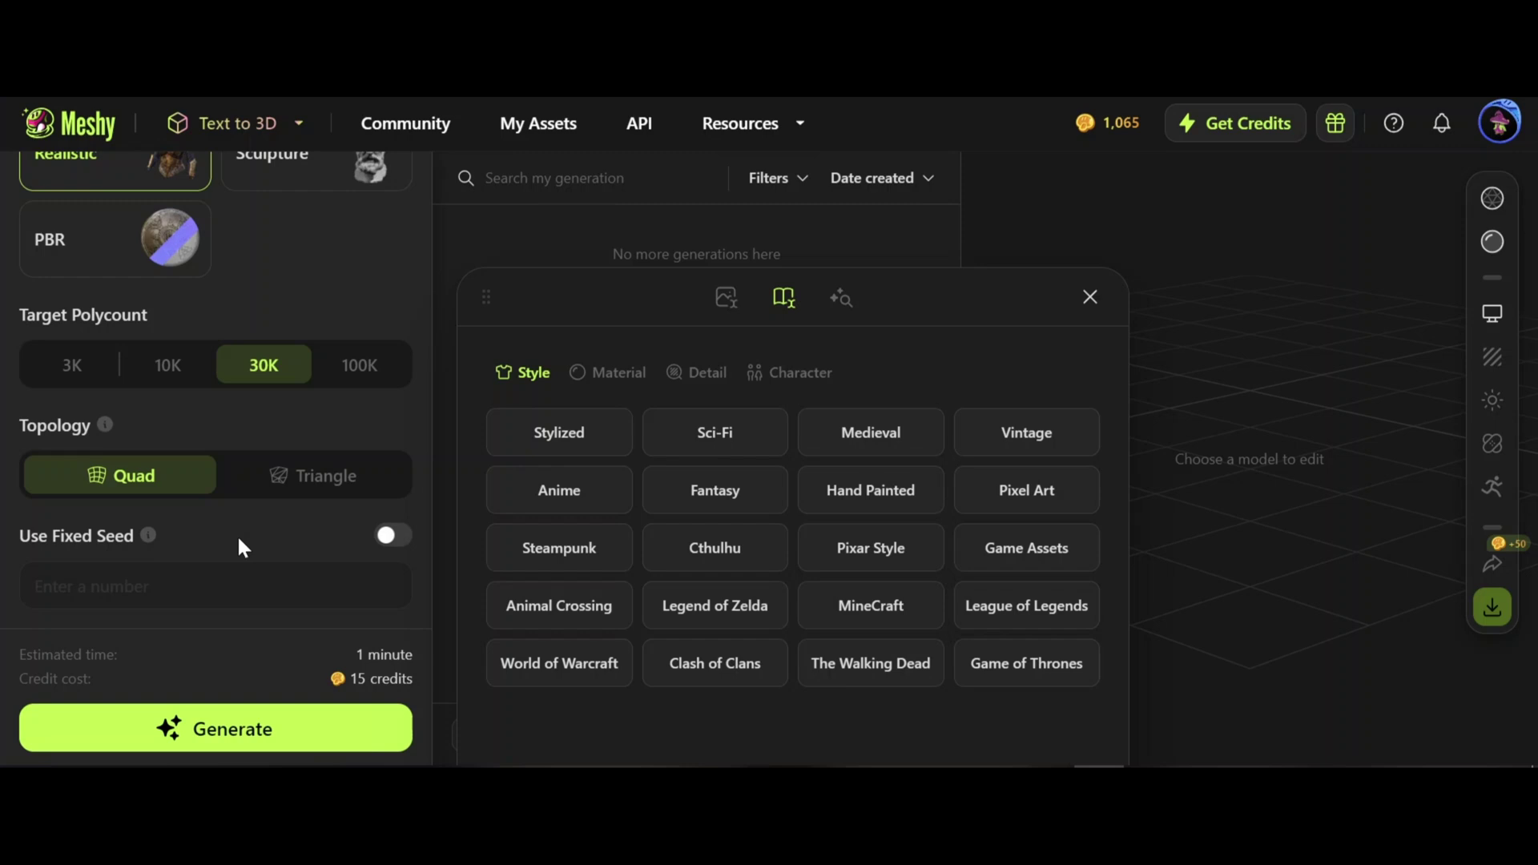
click(216, 729)
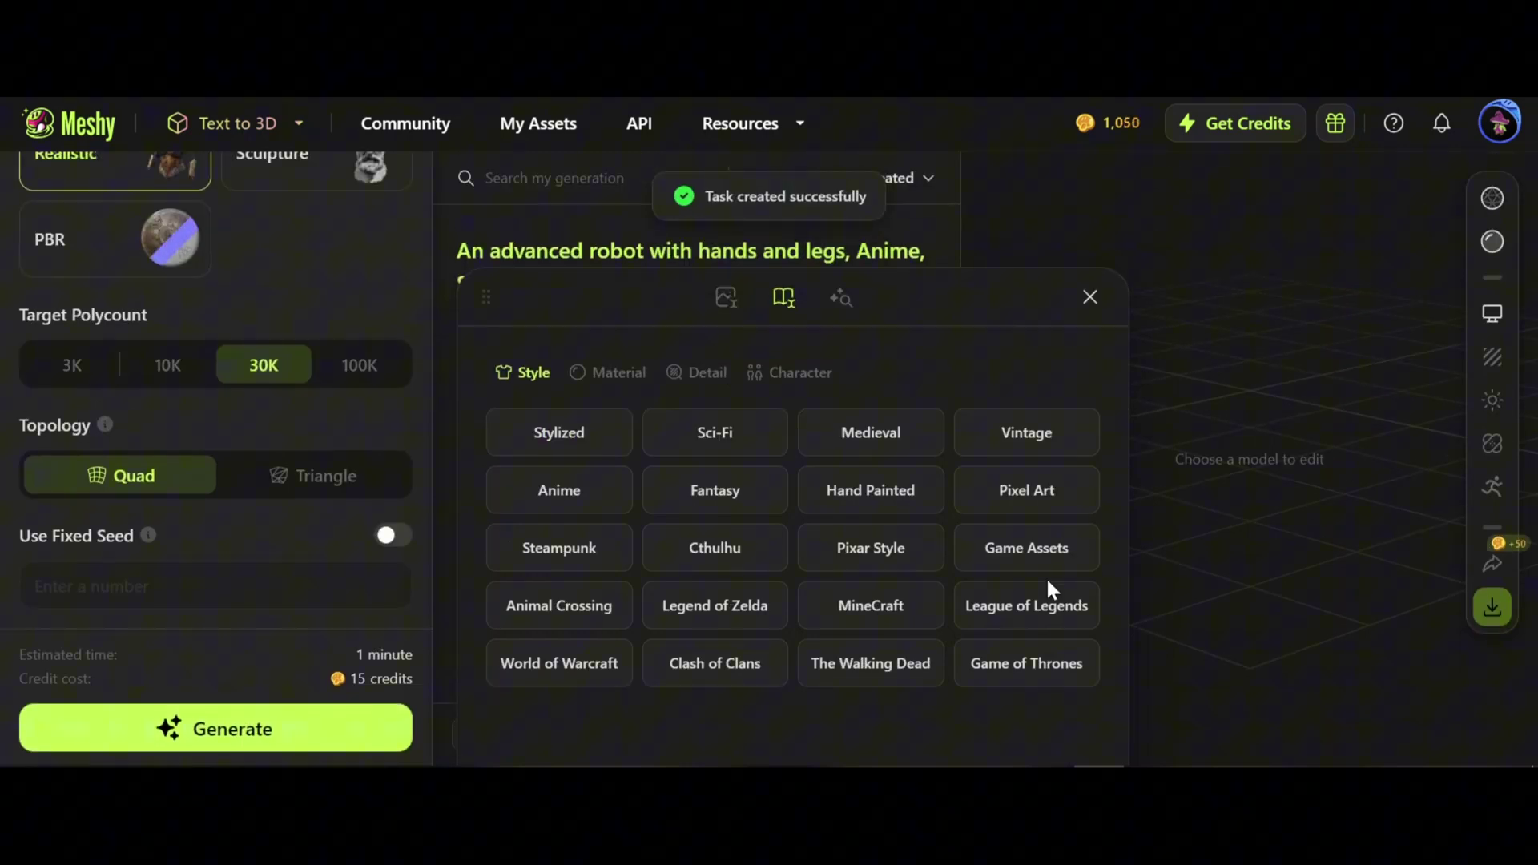
click(1088, 300)
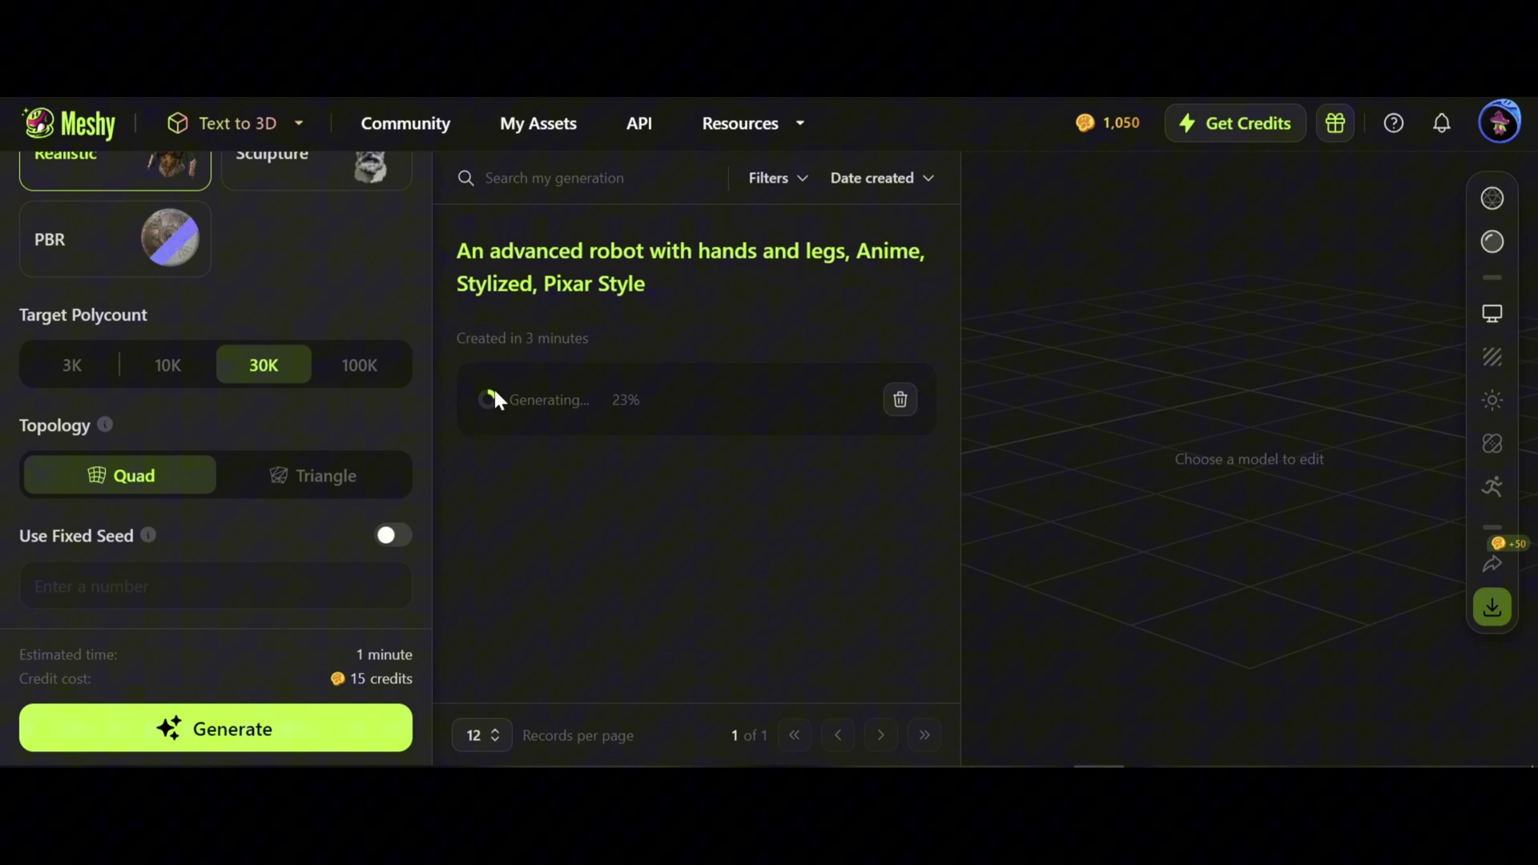
- Preview the generated robot models and texture the second one
click(745, 479)
click(636, 476)
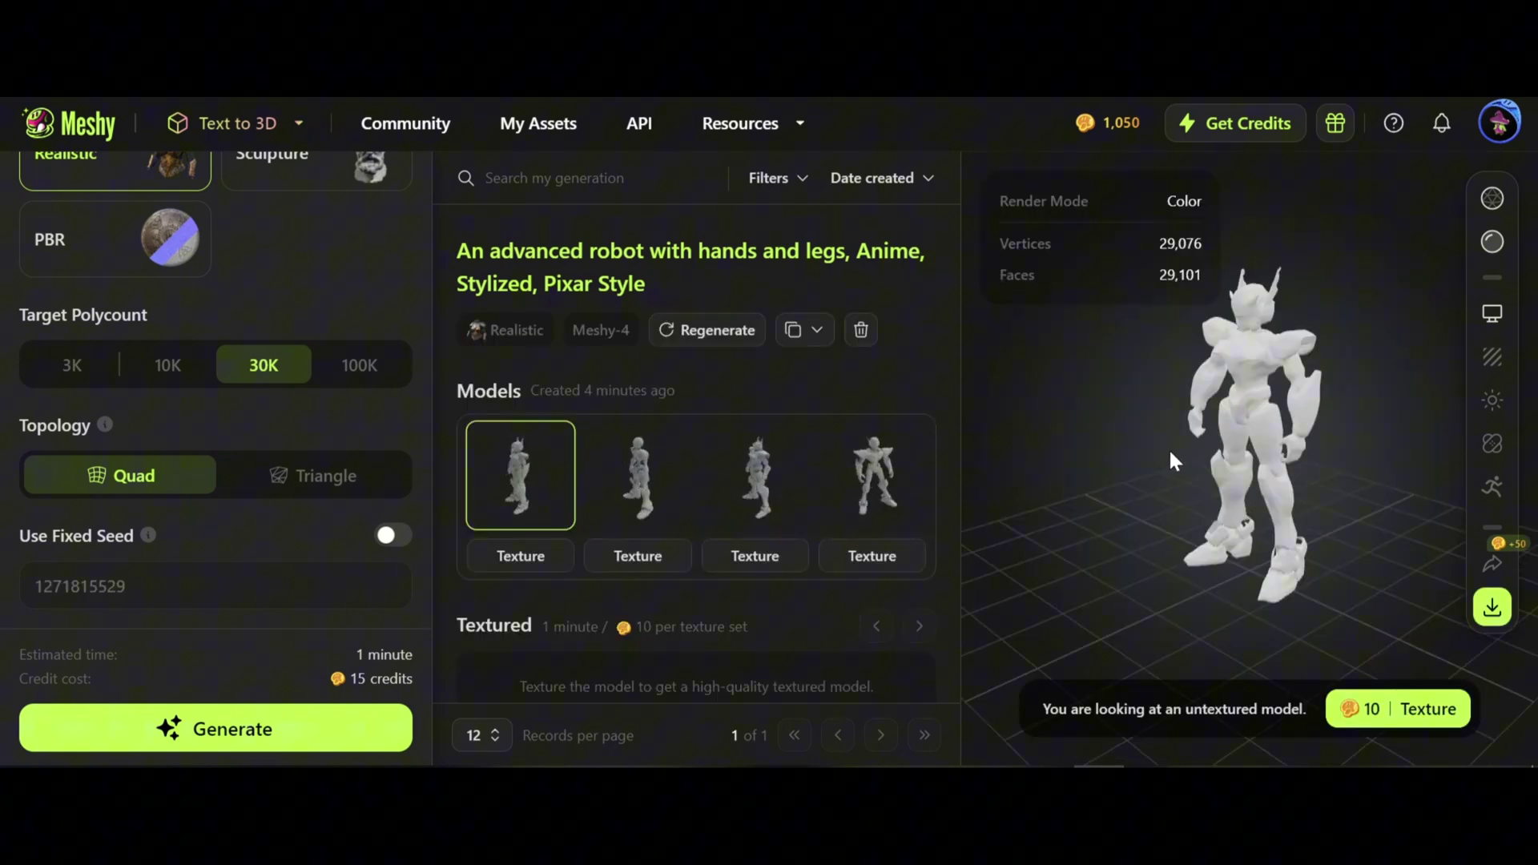
click(880, 477)
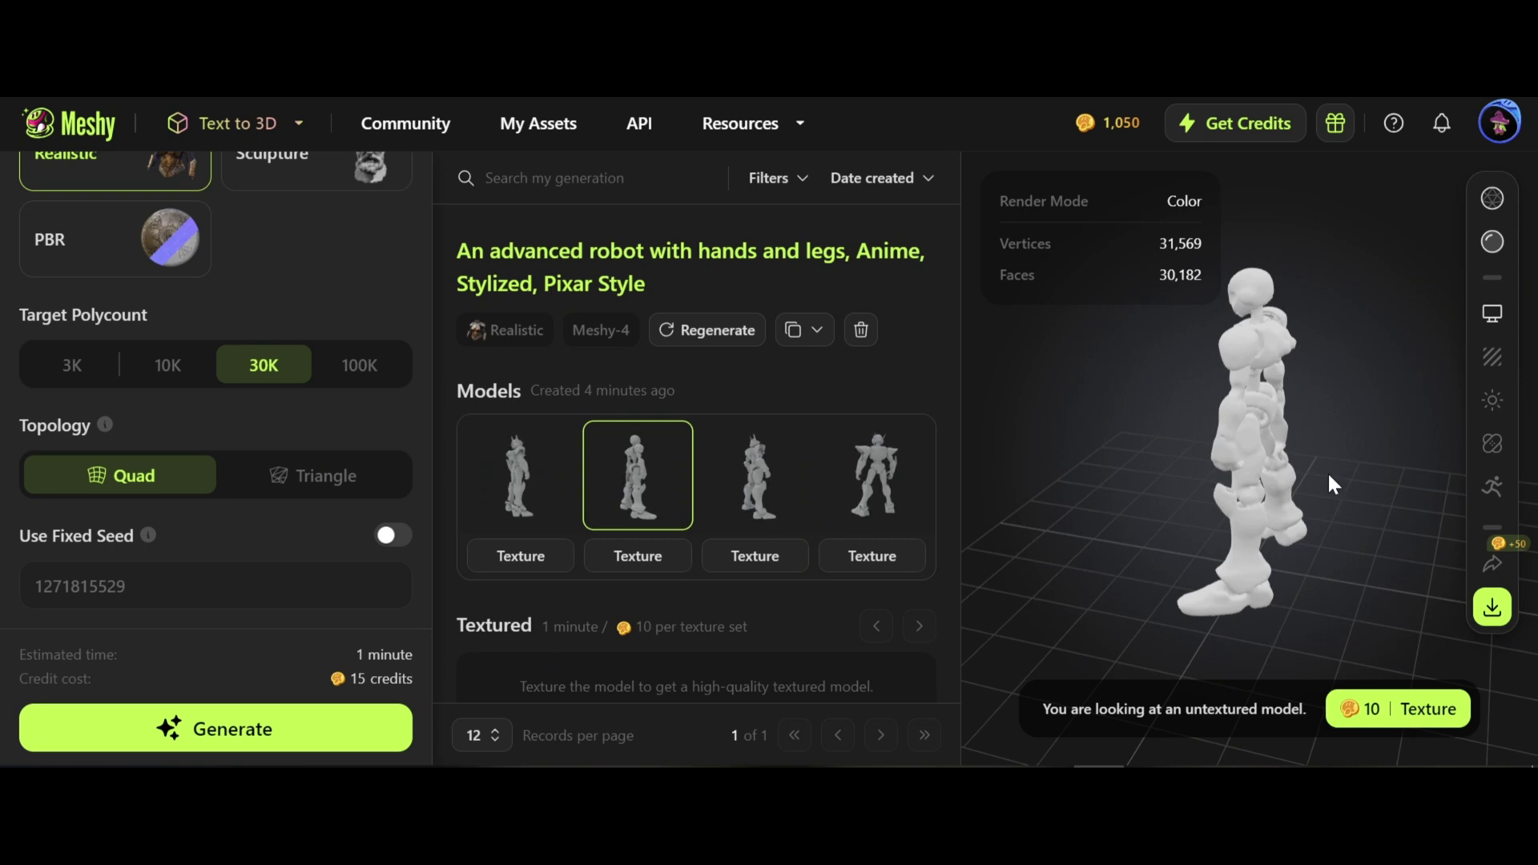
scroll(687, 520, down, 1)
click(685, 517)
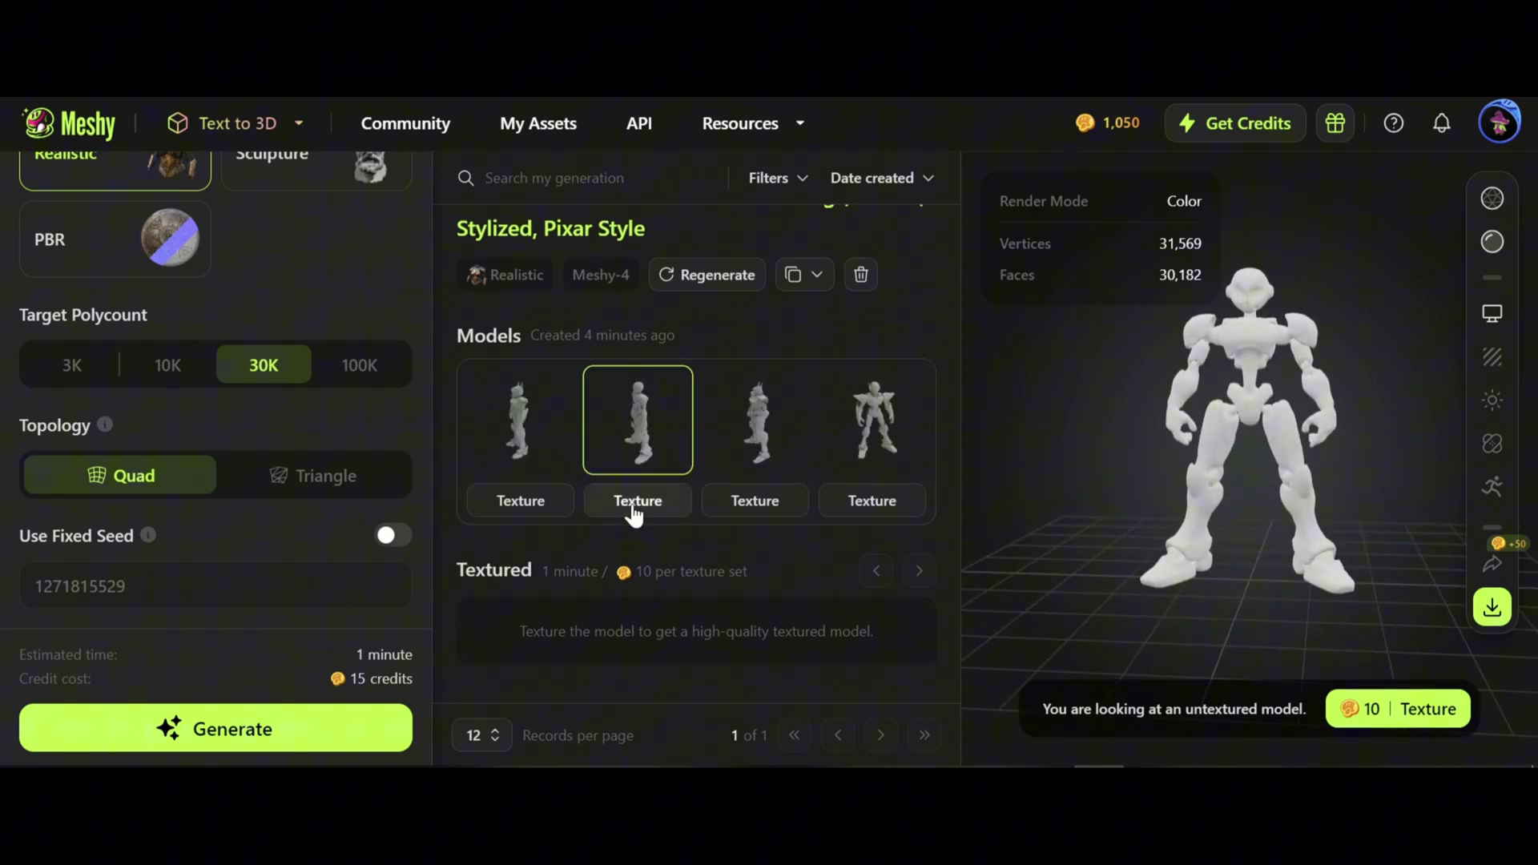
scroll(794, 592, down, 2)
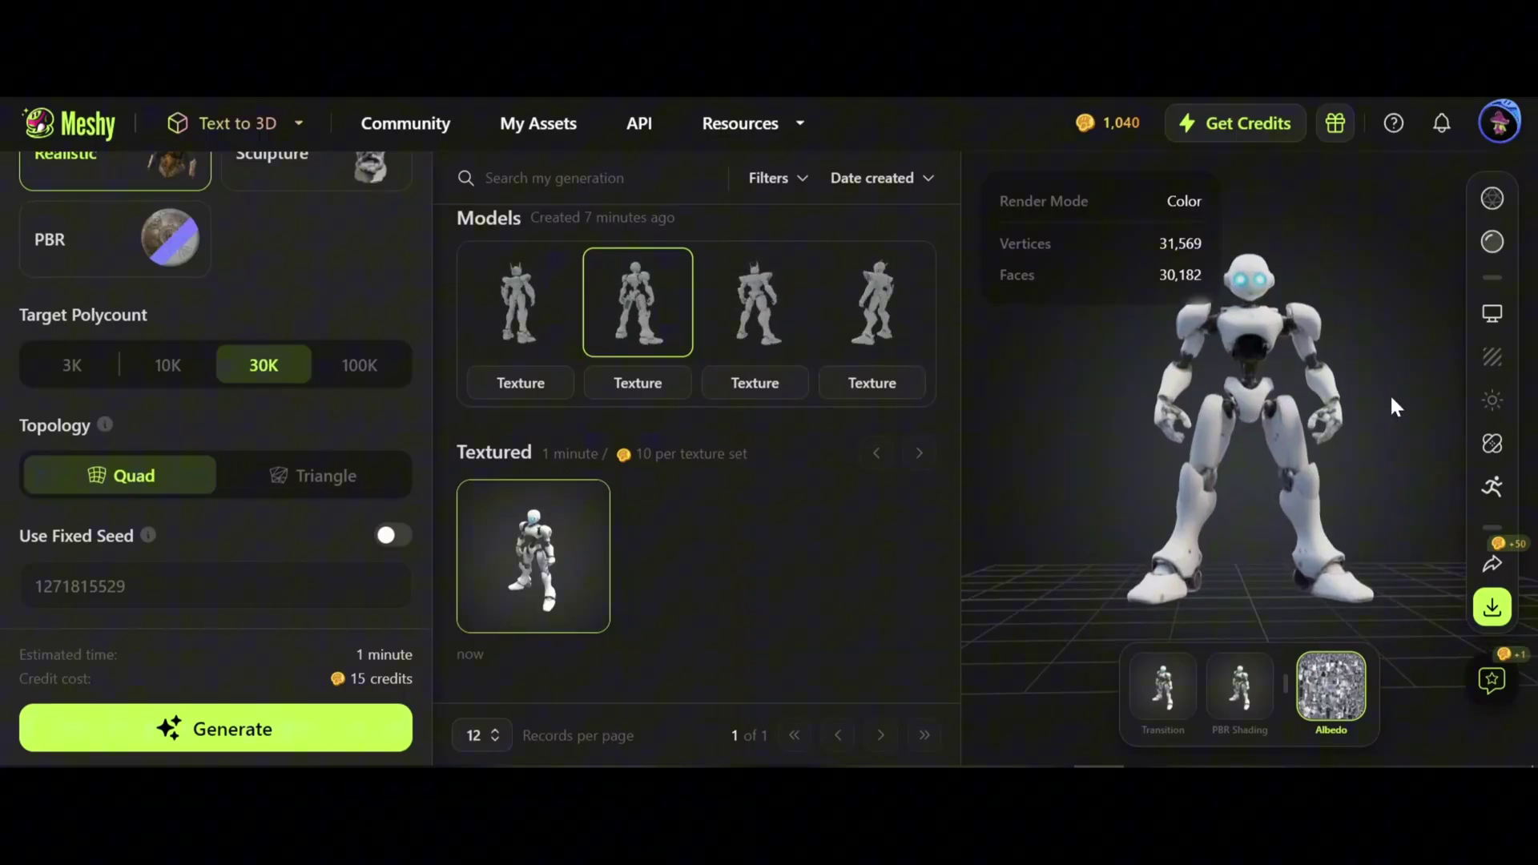
- Start animating the textured robot as a Humanoid and accept the default rotation, offset and height
mouse_move(1495, 441)
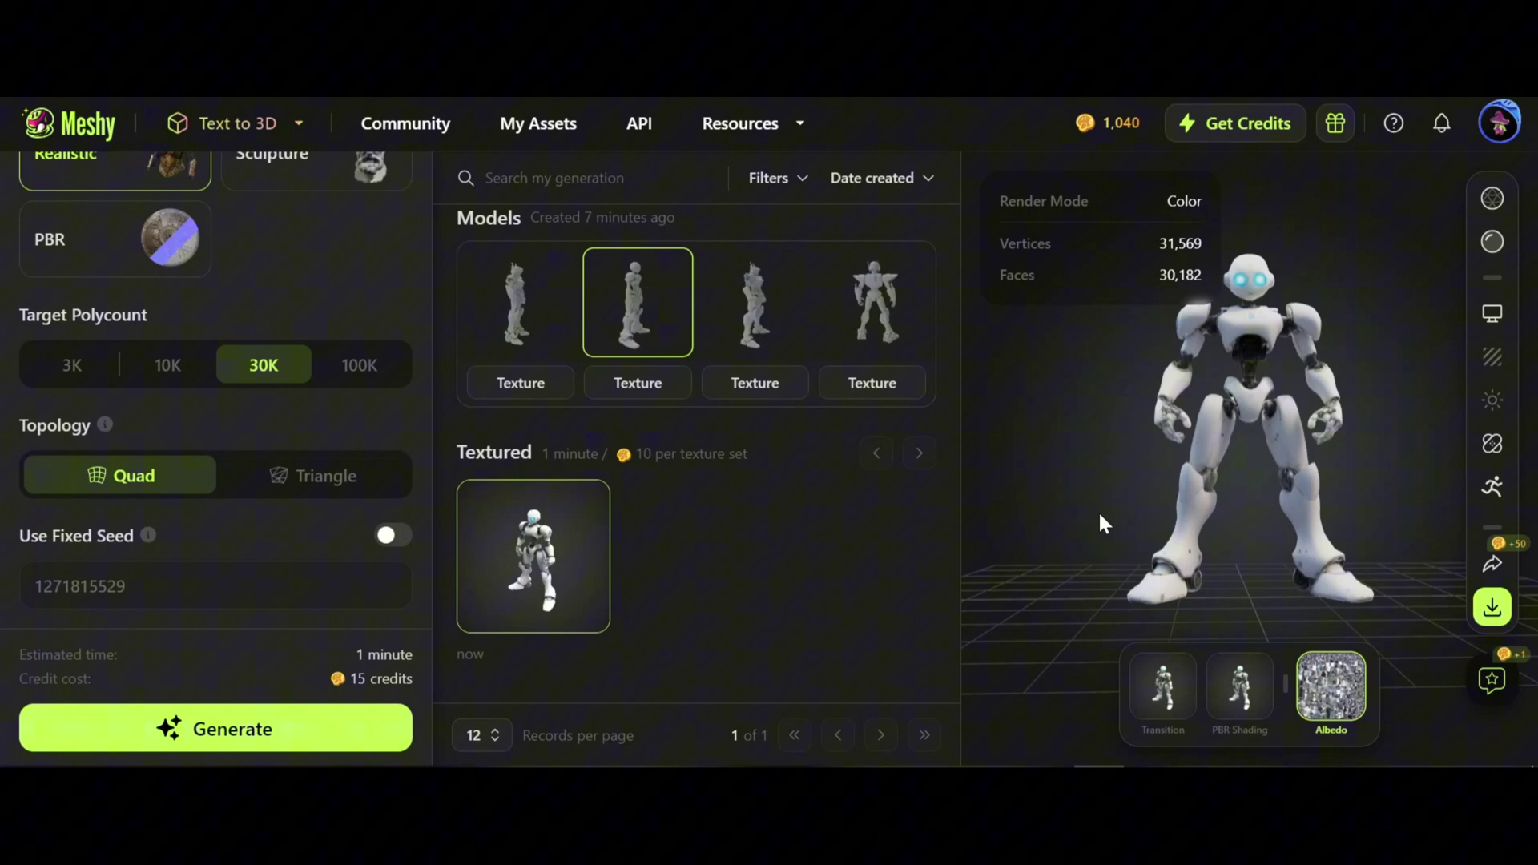
click(1490, 486)
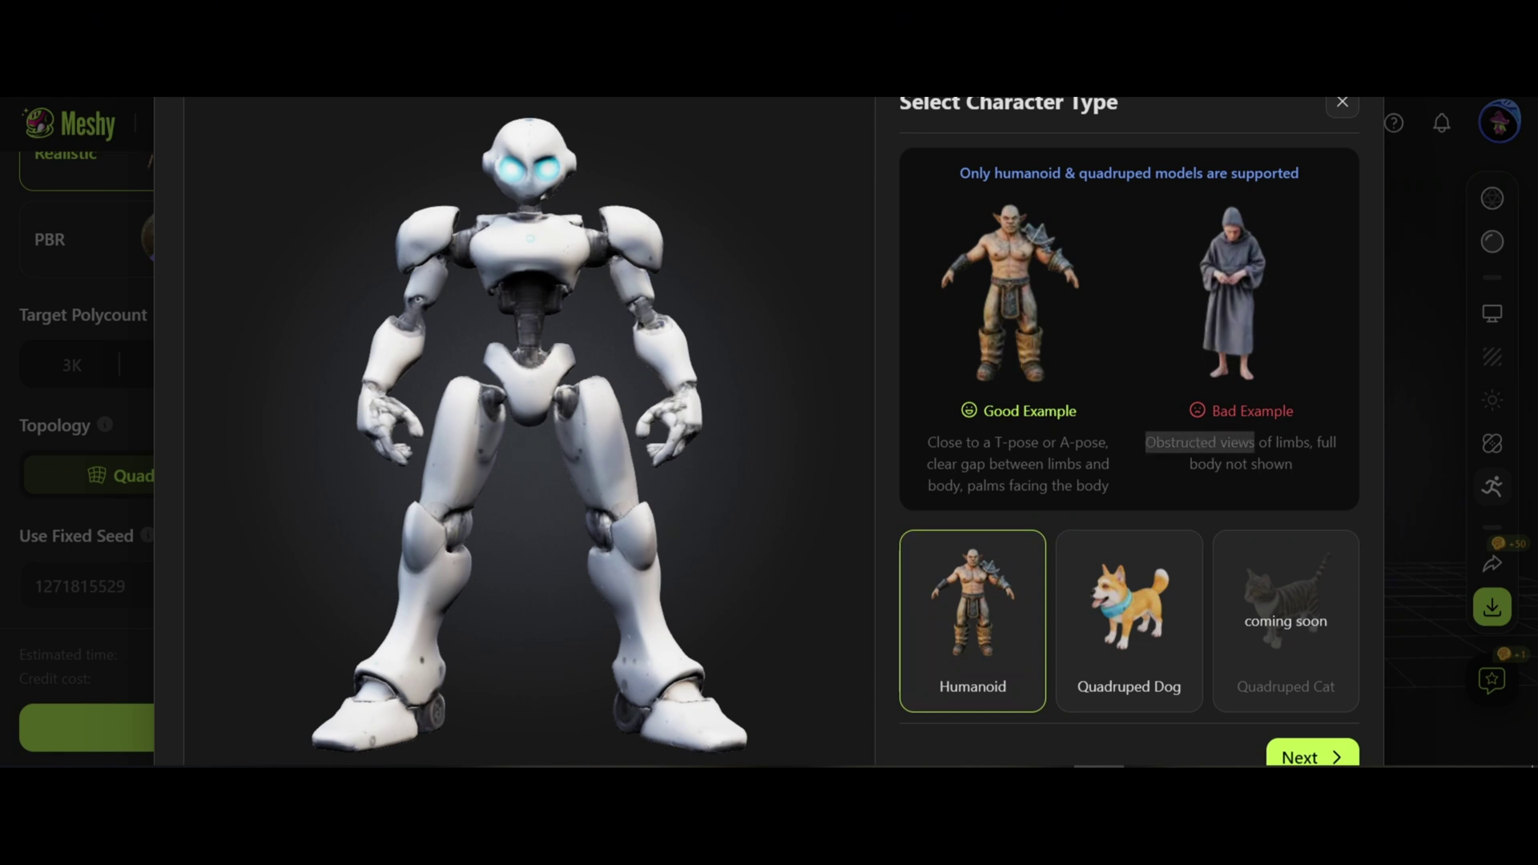
click(1315, 758)
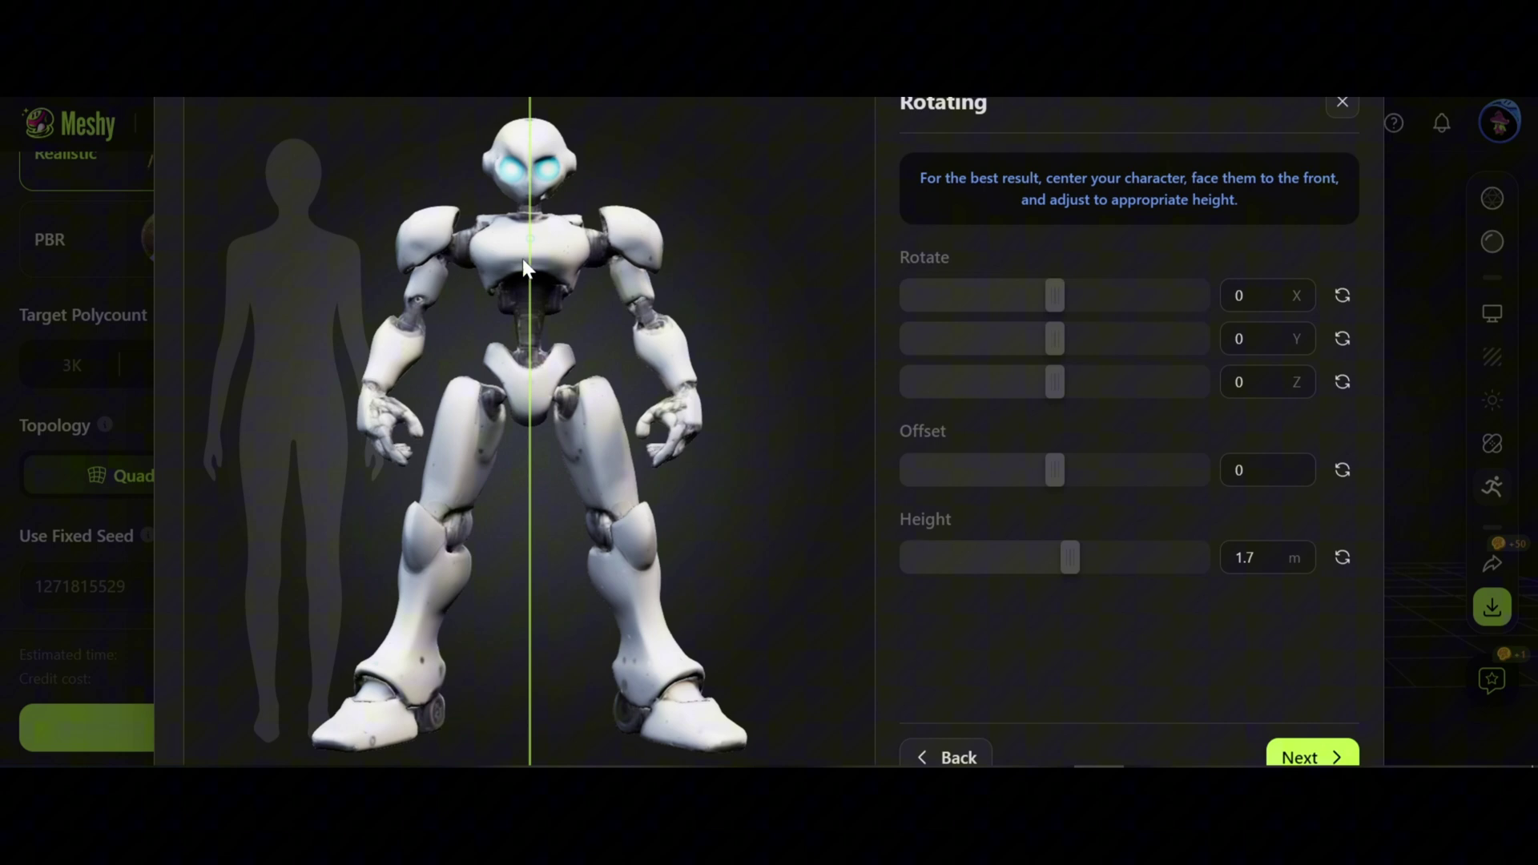
click(1295, 758)
- Place the chin, shoulder, elbow, wrist, knee, ankle and groin markers on the robot's matching body parts and continue to the animation preview
drag(529, 209, 528, 191)
drag(626, 244, 630, 233)
drag(681, 299, 650, 314)
drag(756, 361, 686, 388)
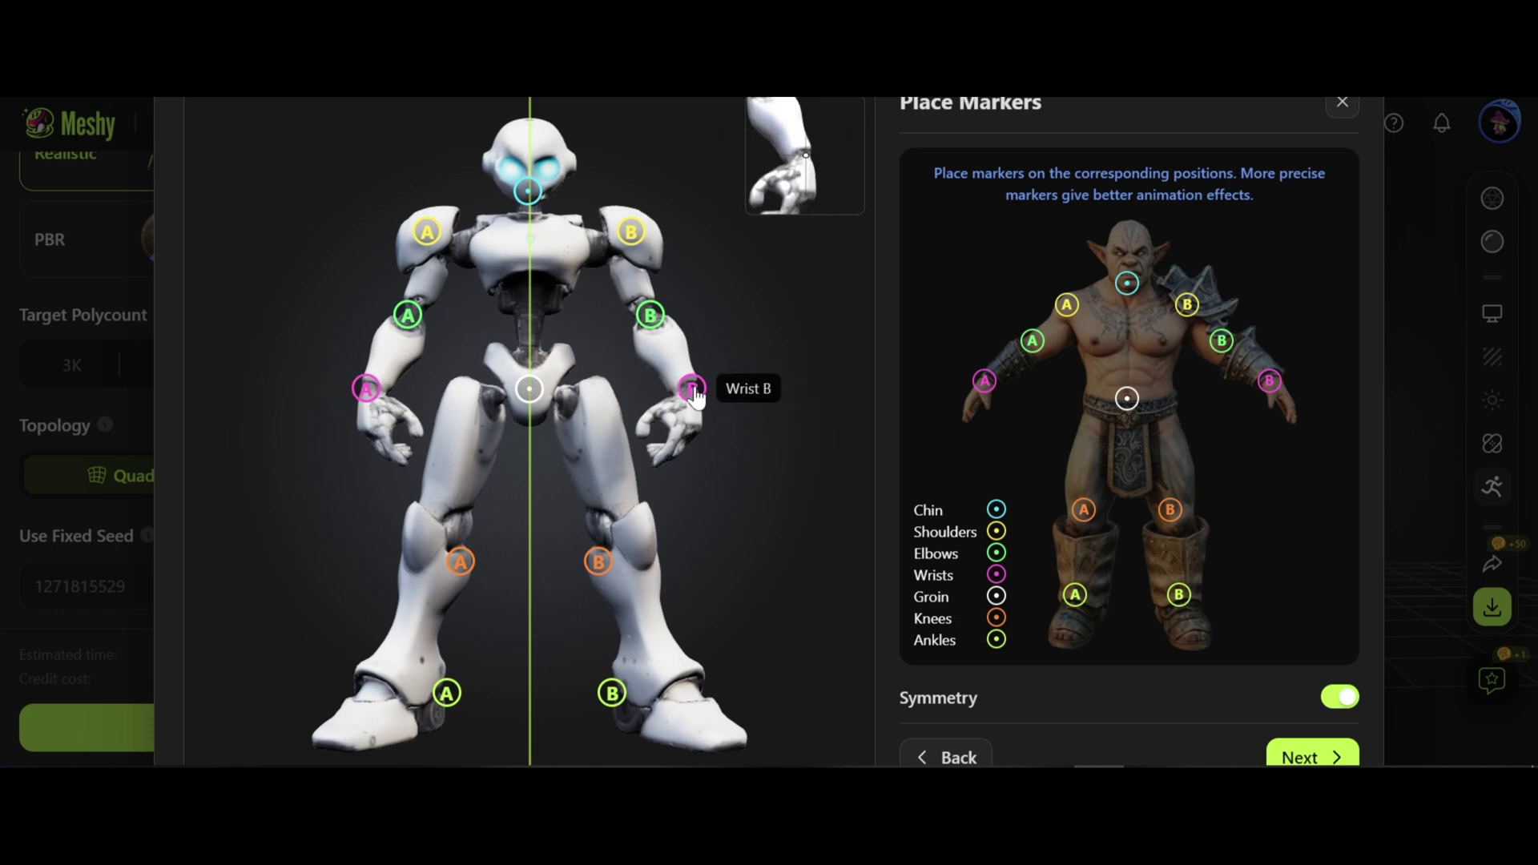
drag(598, 562, 636, 536)
mouse_move(611, 693)
mouse_down()
mouse_move(685, 700)
mouse_move(643, 689)
mouse_up()
drag(528, 391, 530, 398)
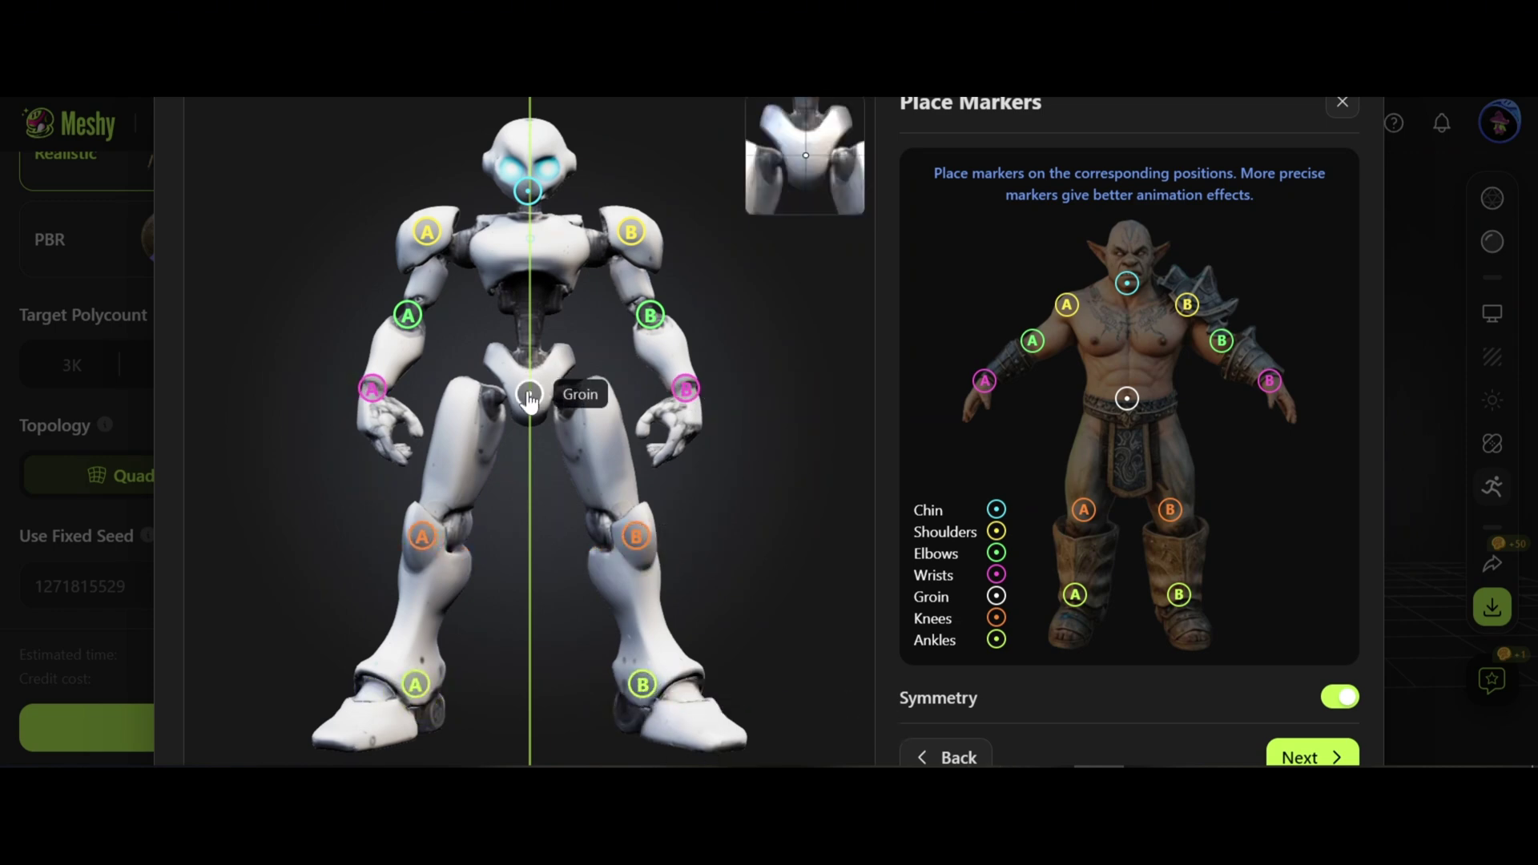
click(1302, 757)
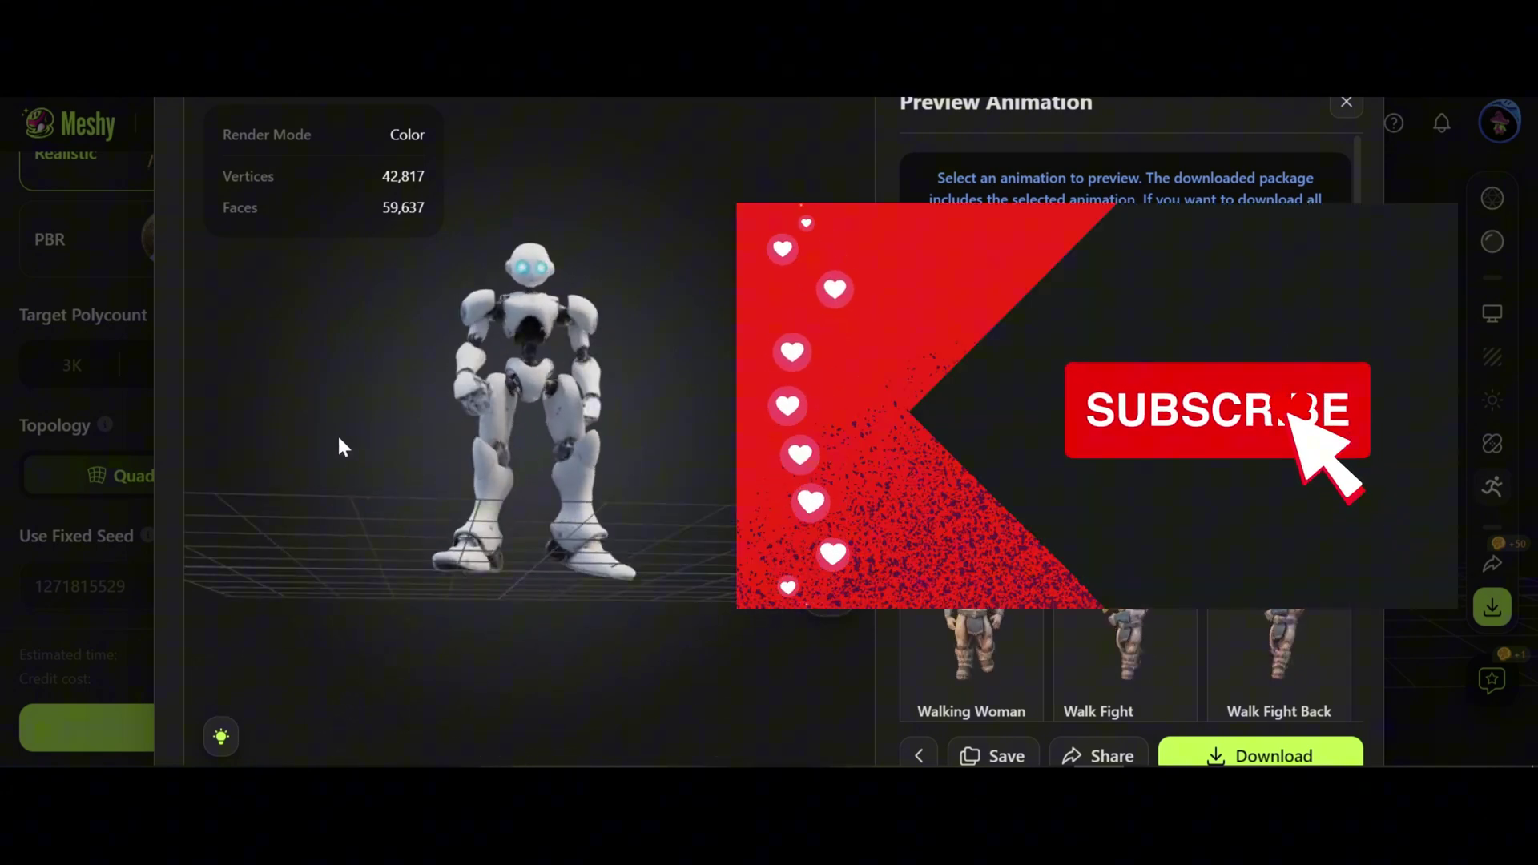
- Apply the Walking animation to the robot and download it in fbx format
drag(340, 443, 506, 583)
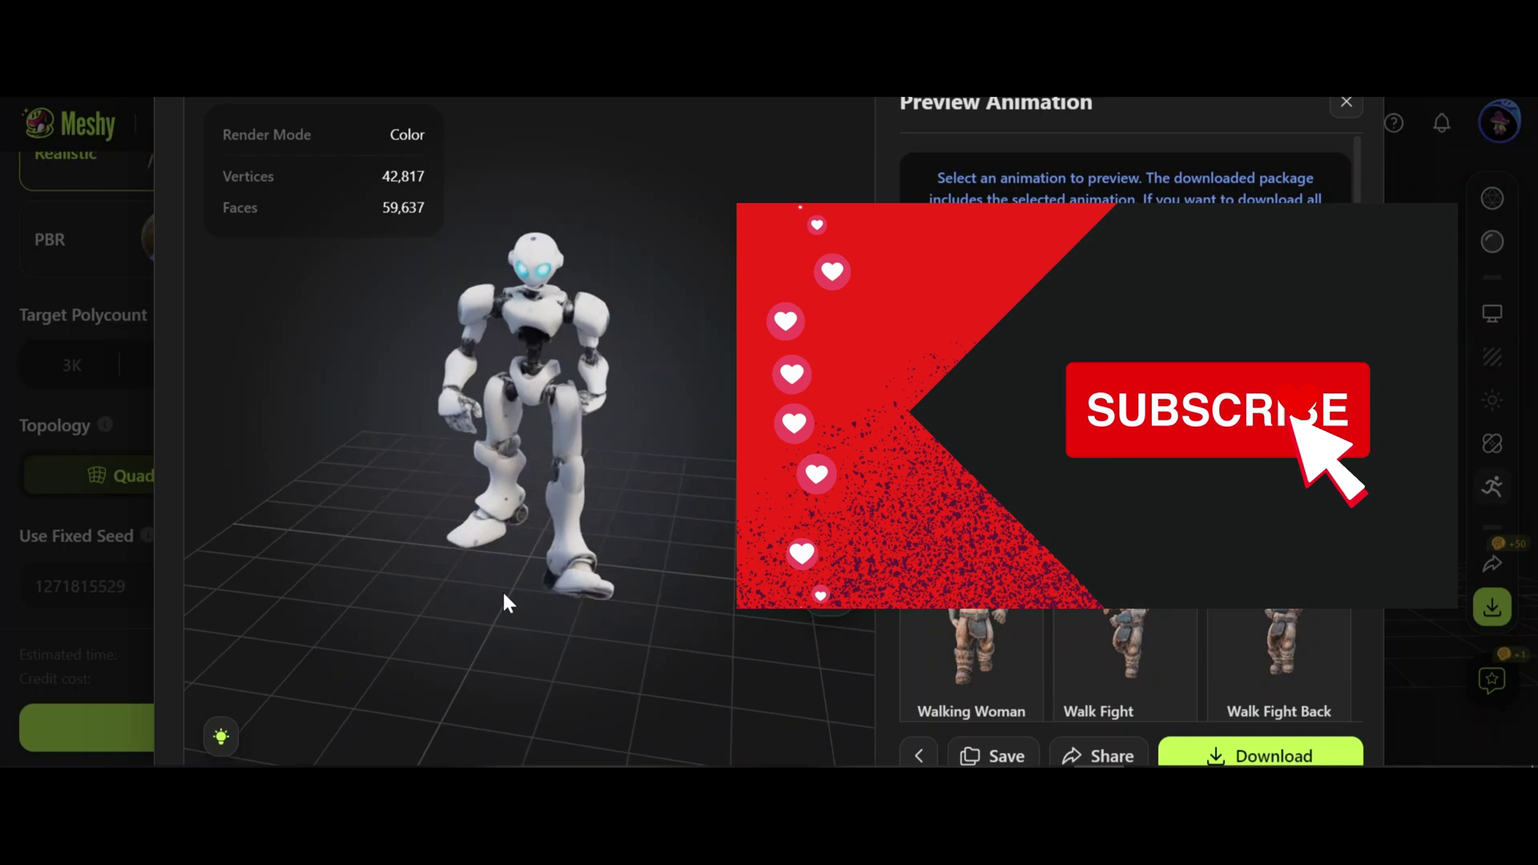
click(1132, 389)
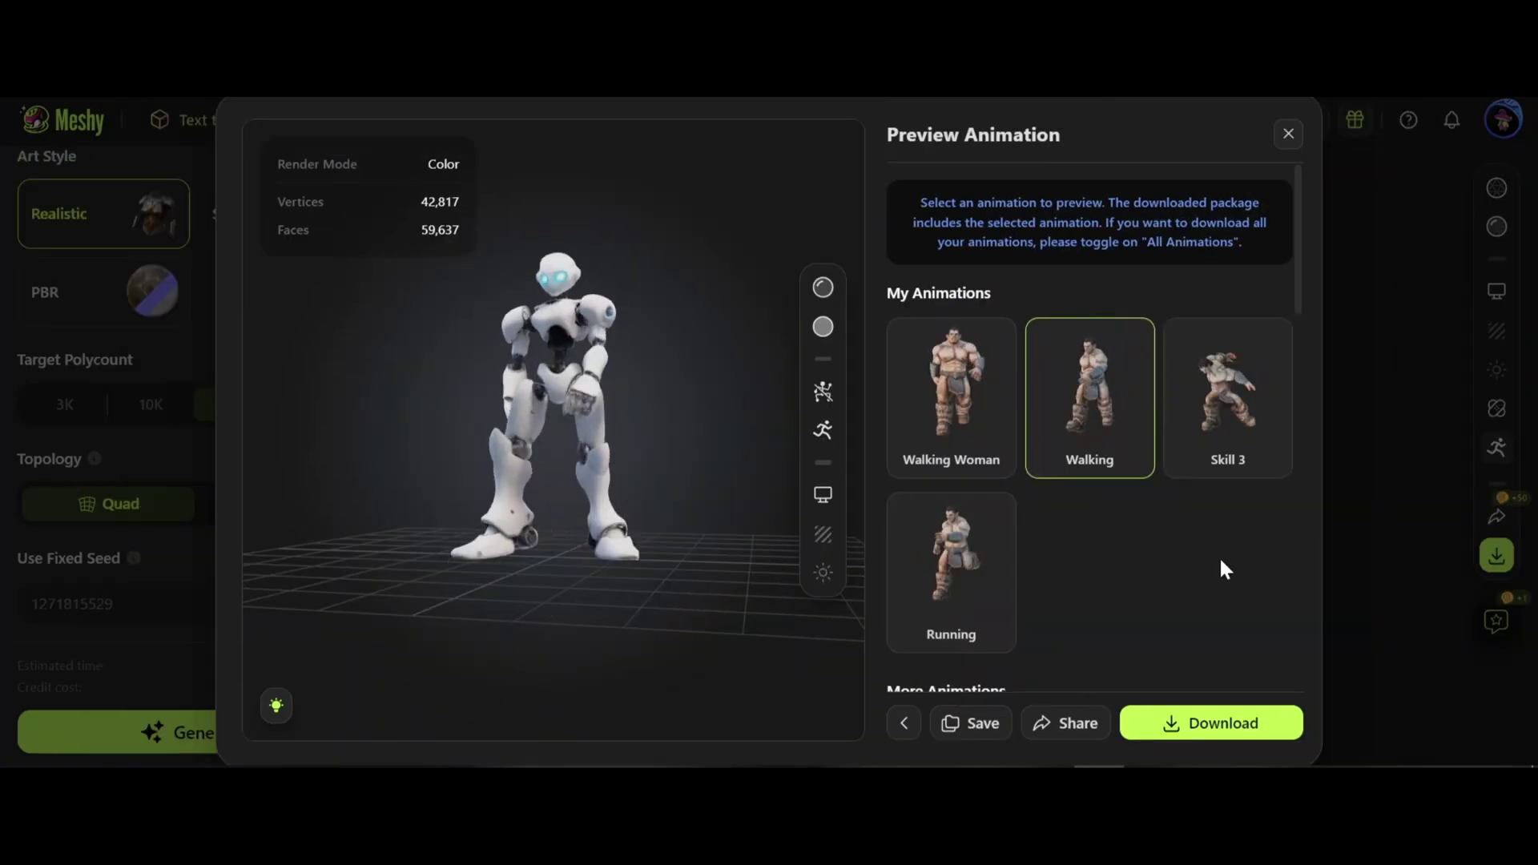
click(1223, 724)
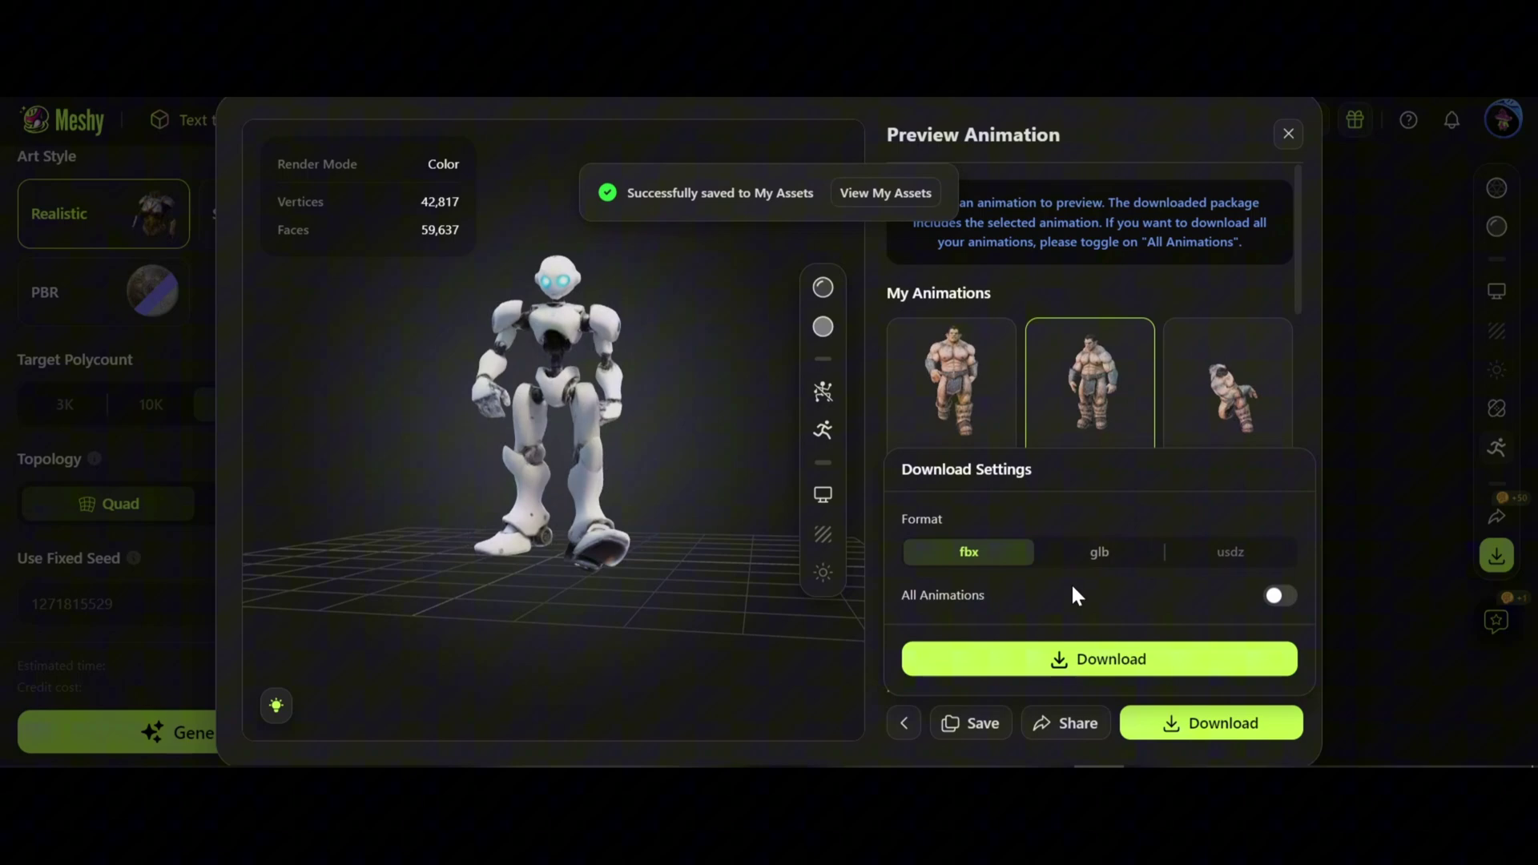
click(1099, 659)
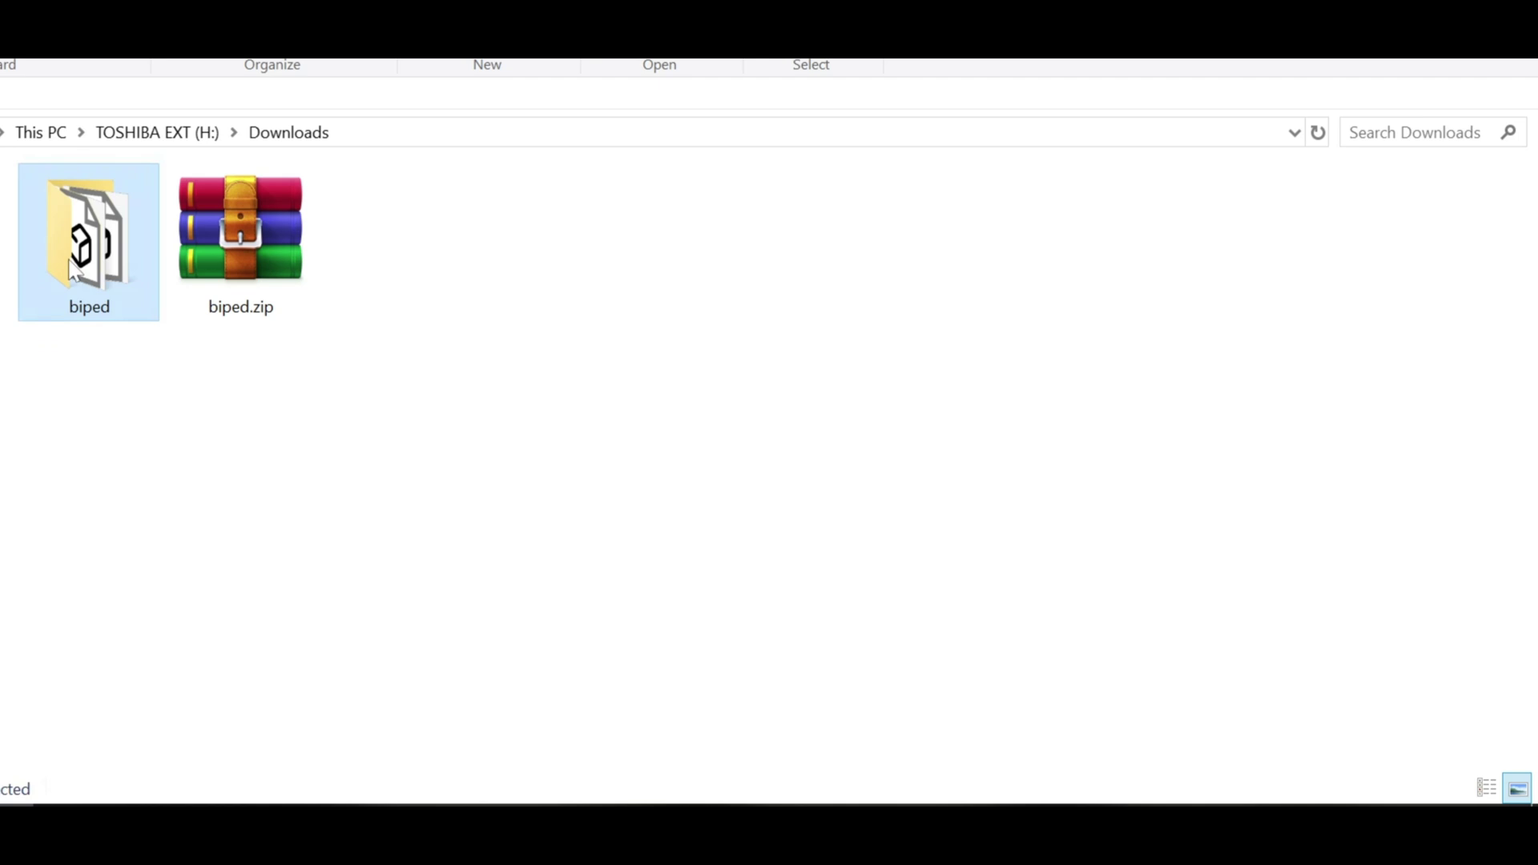
- Switch to File Explorer and open the biped folder in Downloads to inspect its character and animation FBX files
double_click(74, 270)
click(170, 244)
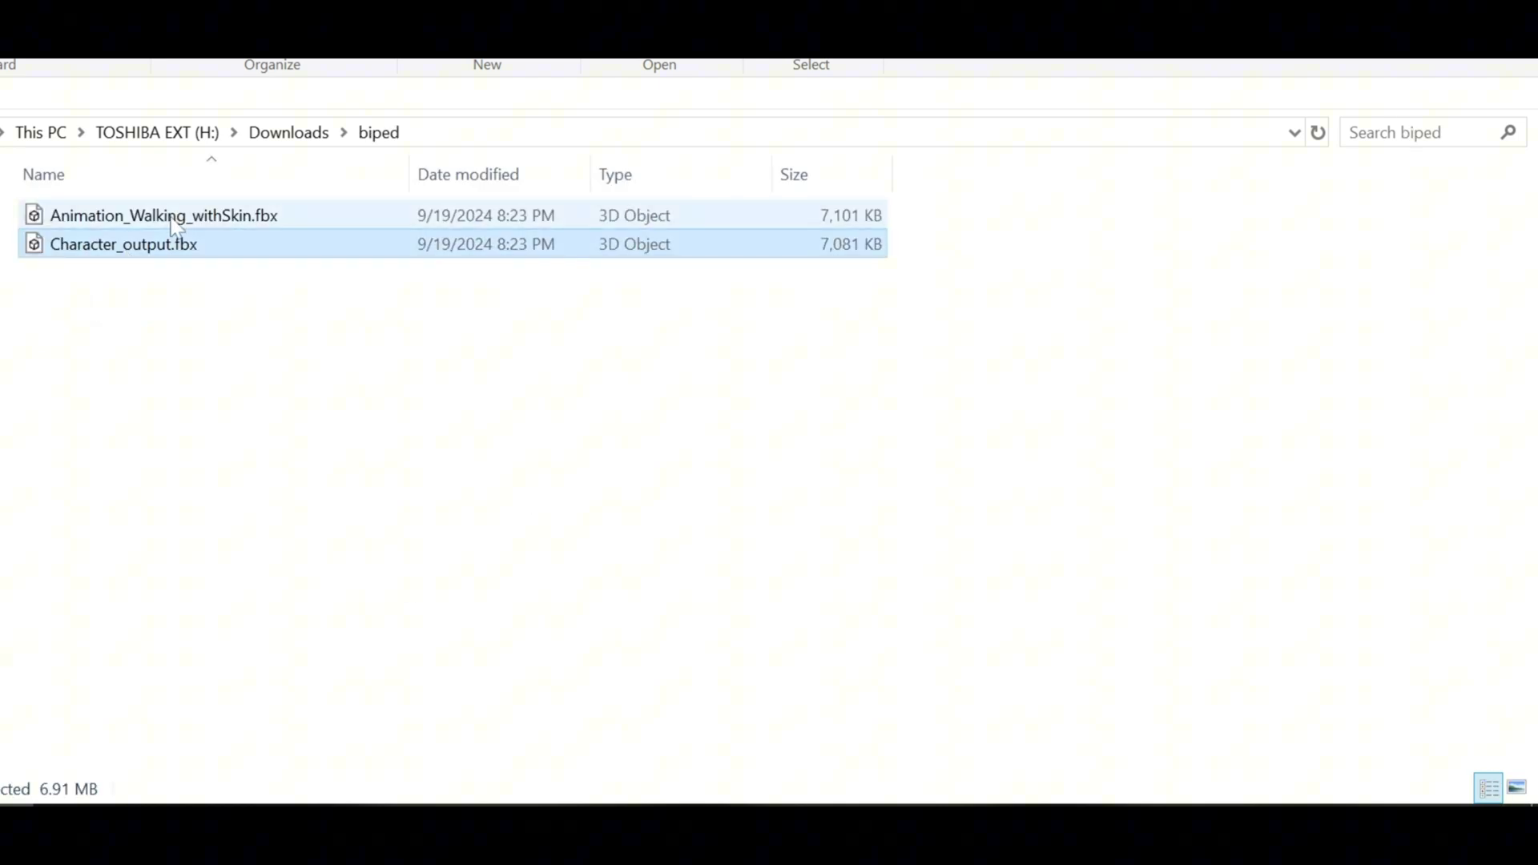
click(172, 215)
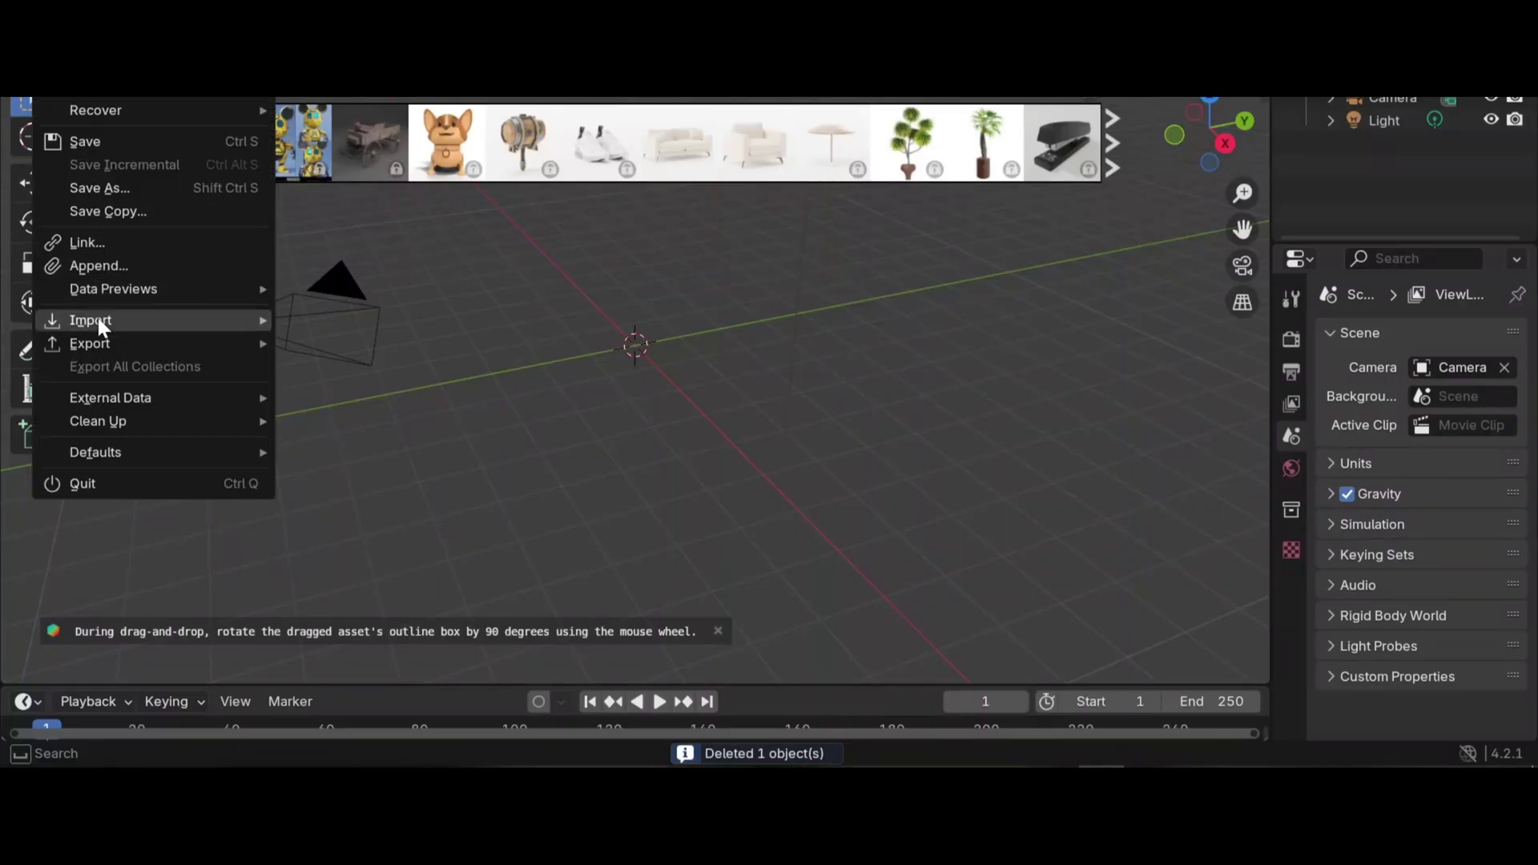
- Switch to Blender, import Animation_Walking_withSkin.fbx and play the walking animation
mouse_move(96, 320)
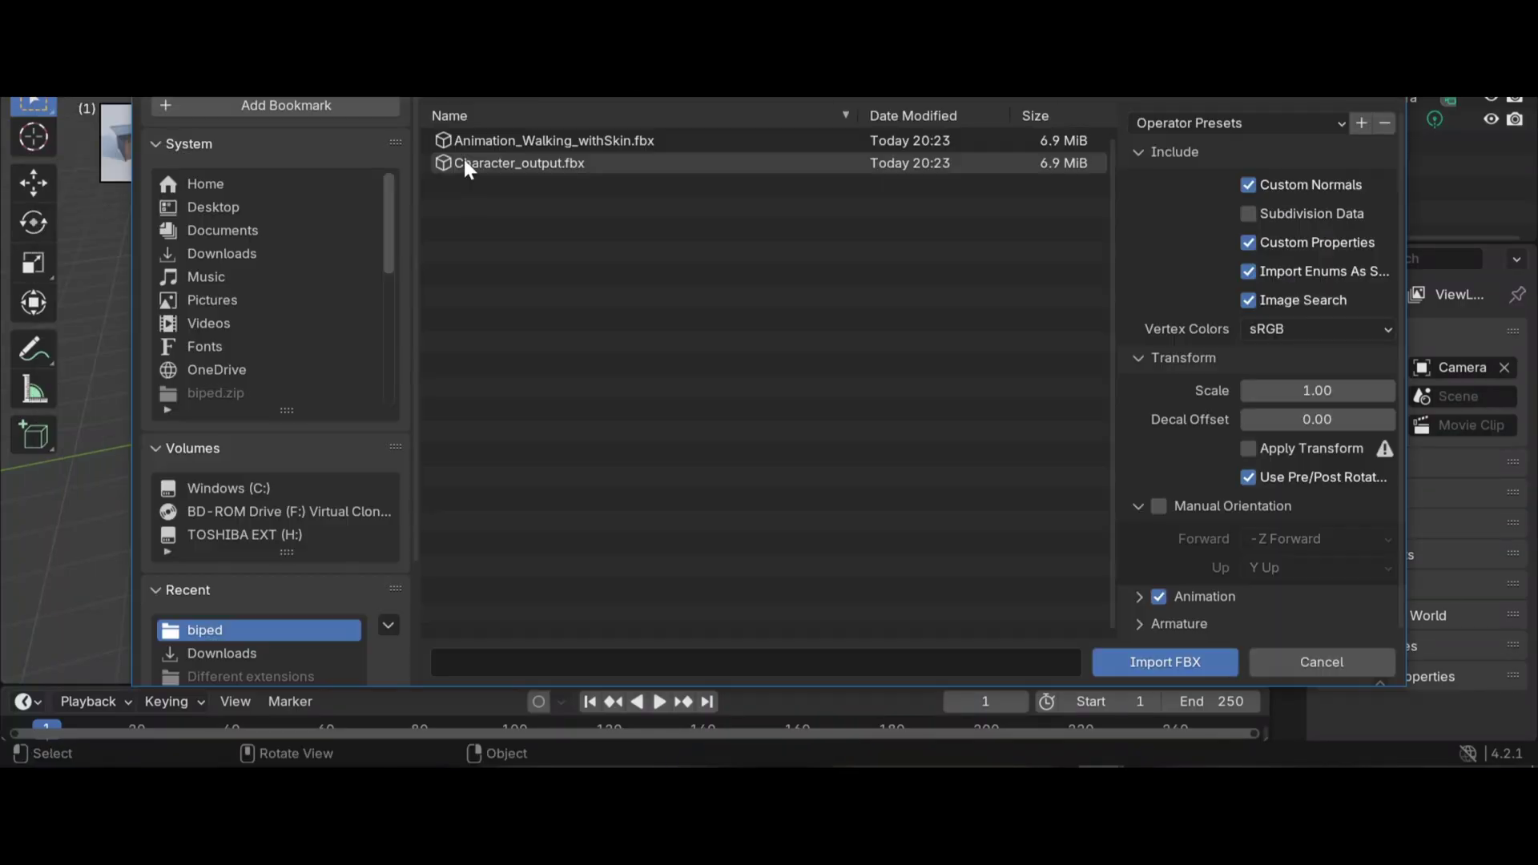
double_click(548, 141)
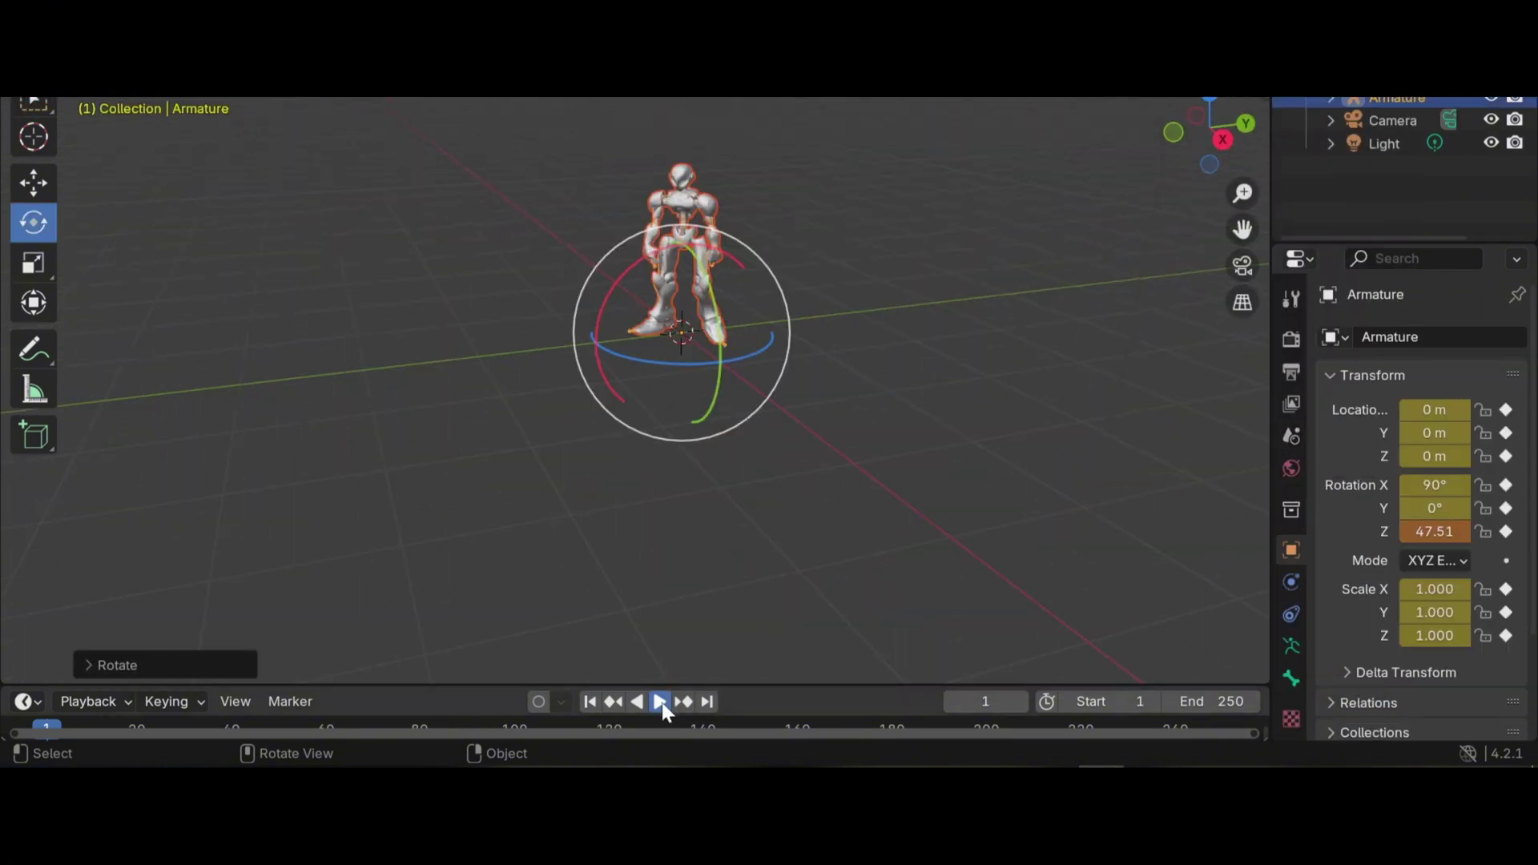
click(659, 701)
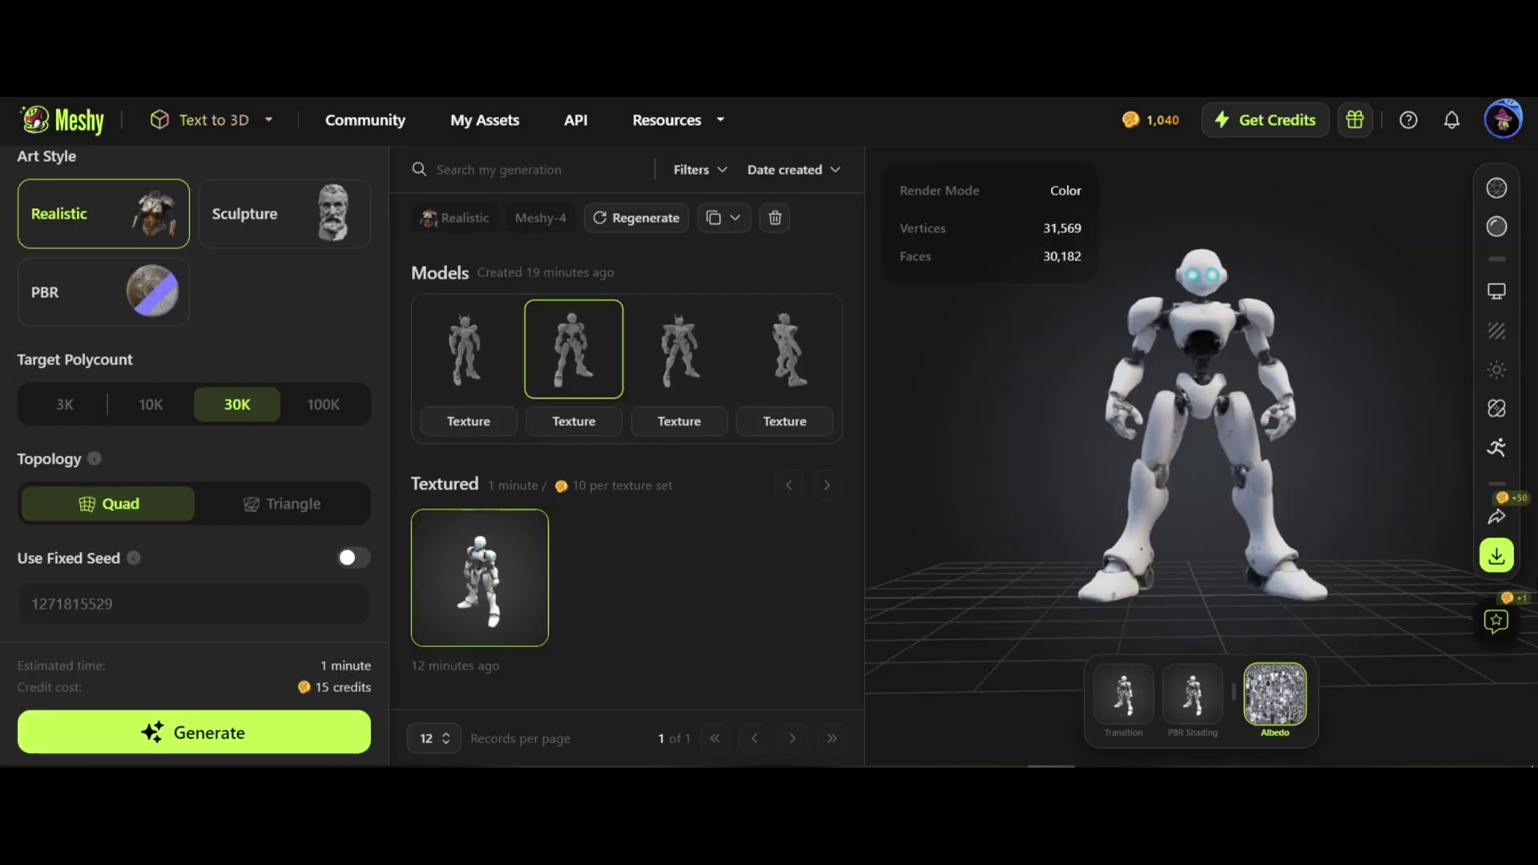
- Switch back to Meshy and choose the blend format in the textured robot's download settings
click(1496, 554)
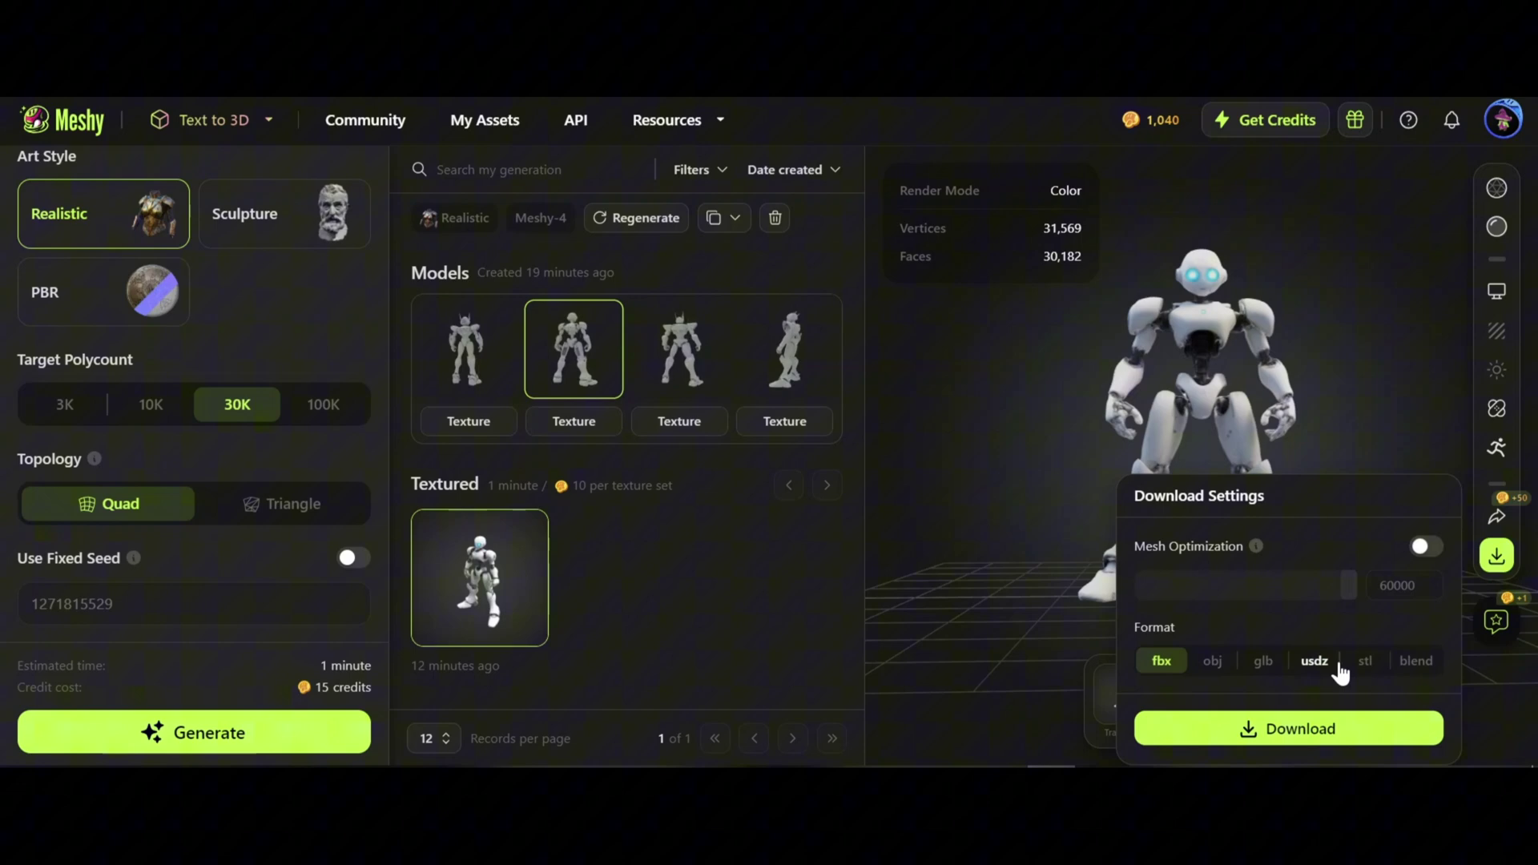
click(1415, 660)
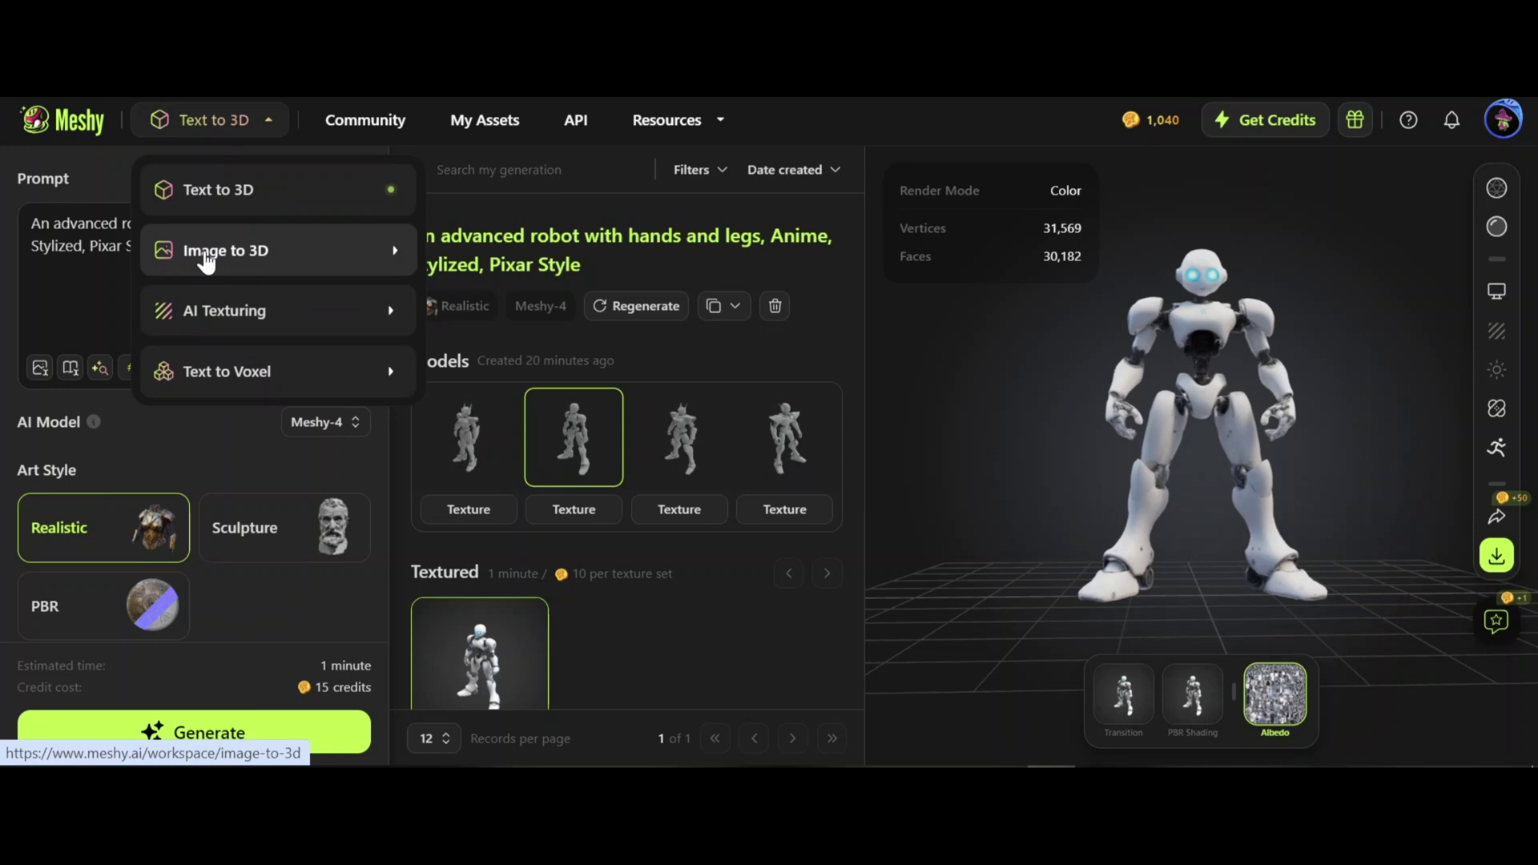
- Generate an Image to 3D model named Phoenix Ascending from the phoenix picture with Meshy-4, 30K polycount and Quad topology, and open the result
click(206, 255)
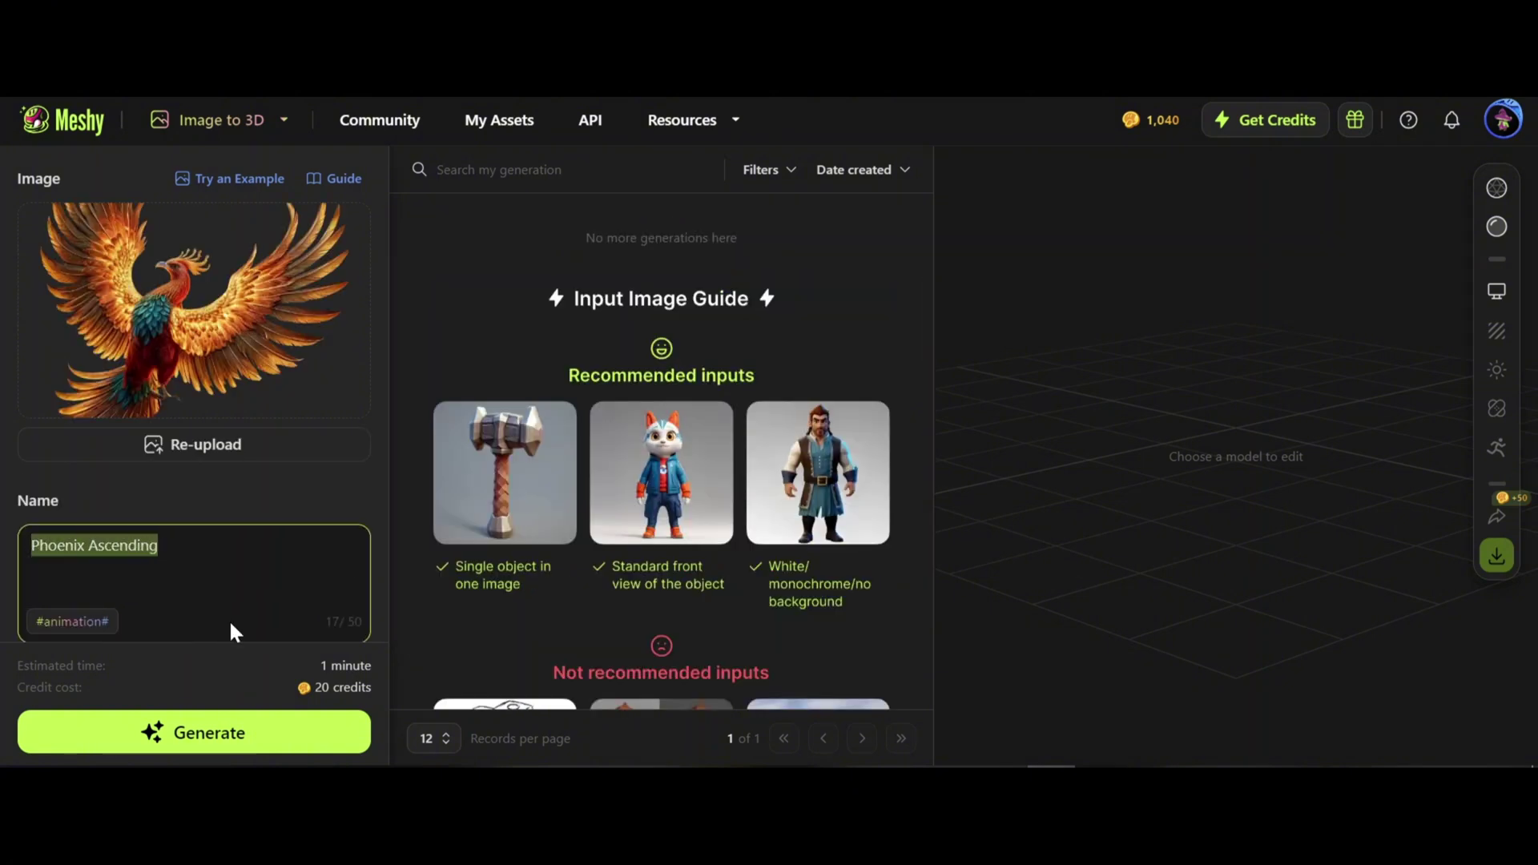
scroll(323, 561, down, 3)
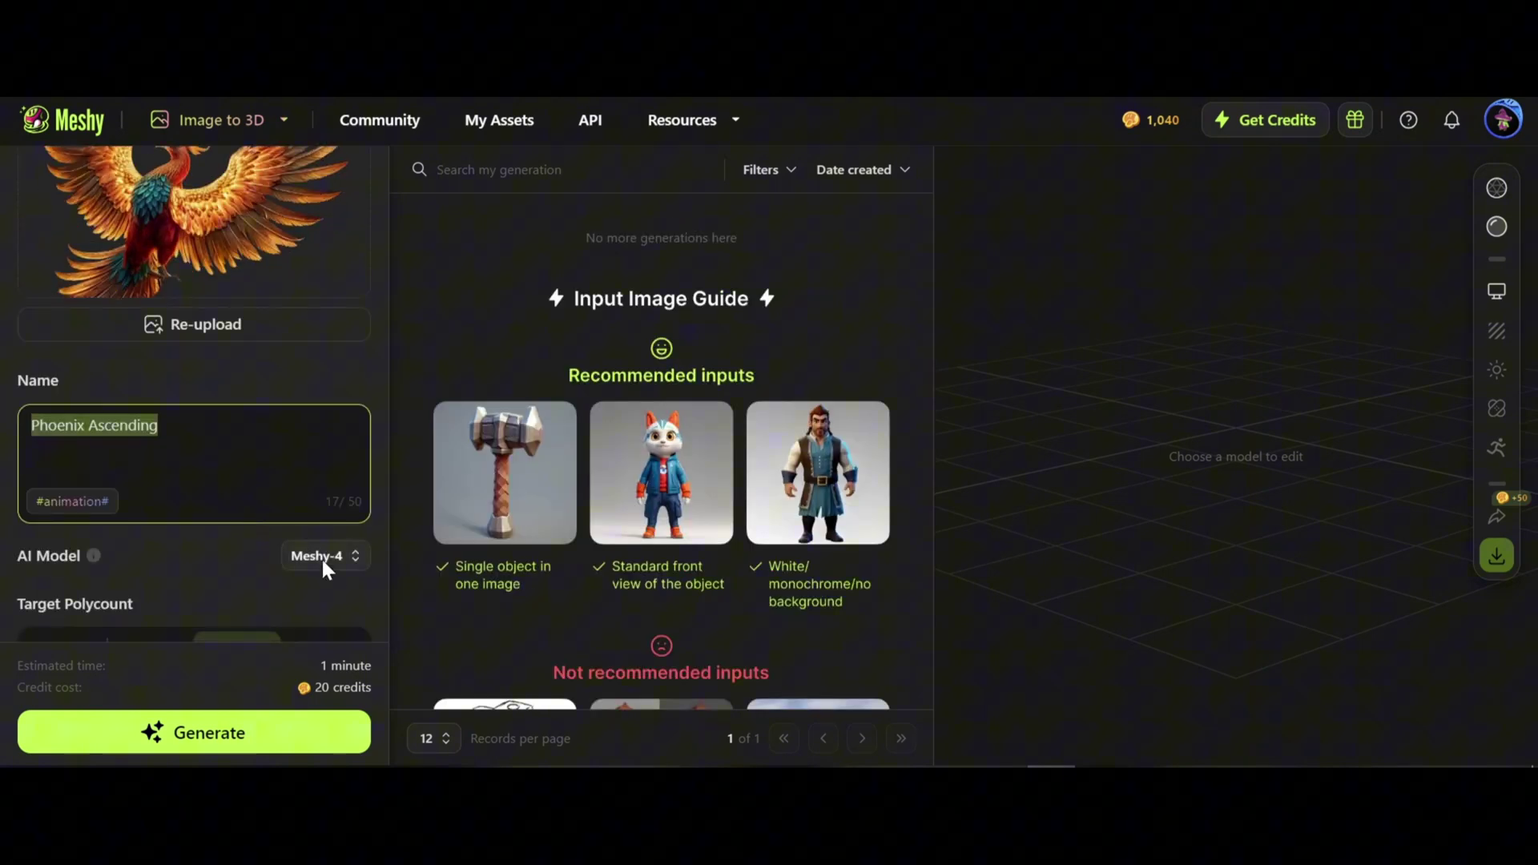
scroll(348, 480, down, 1)
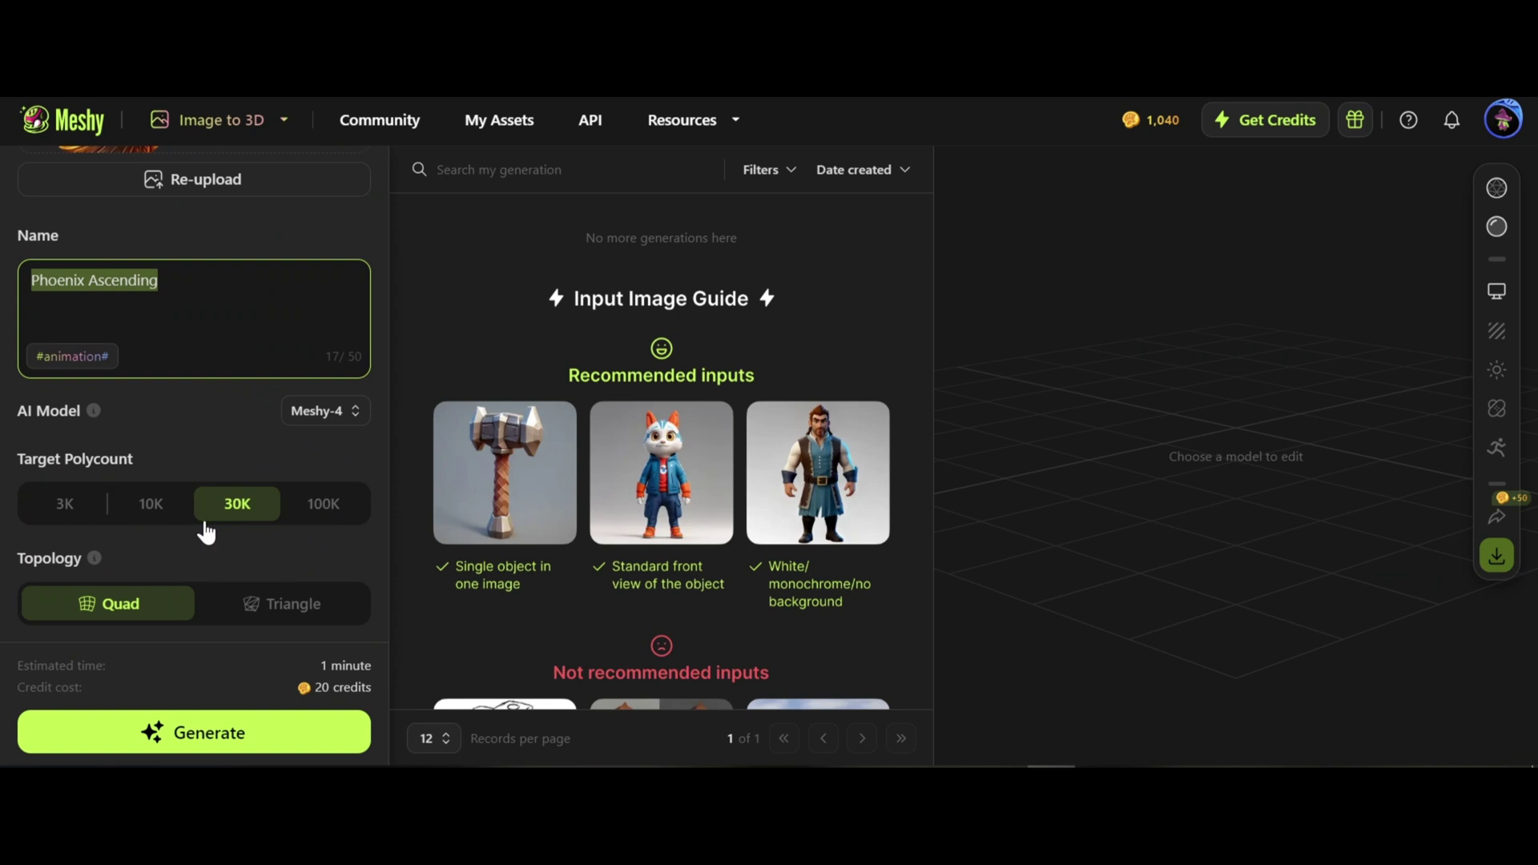
click(223, 730)
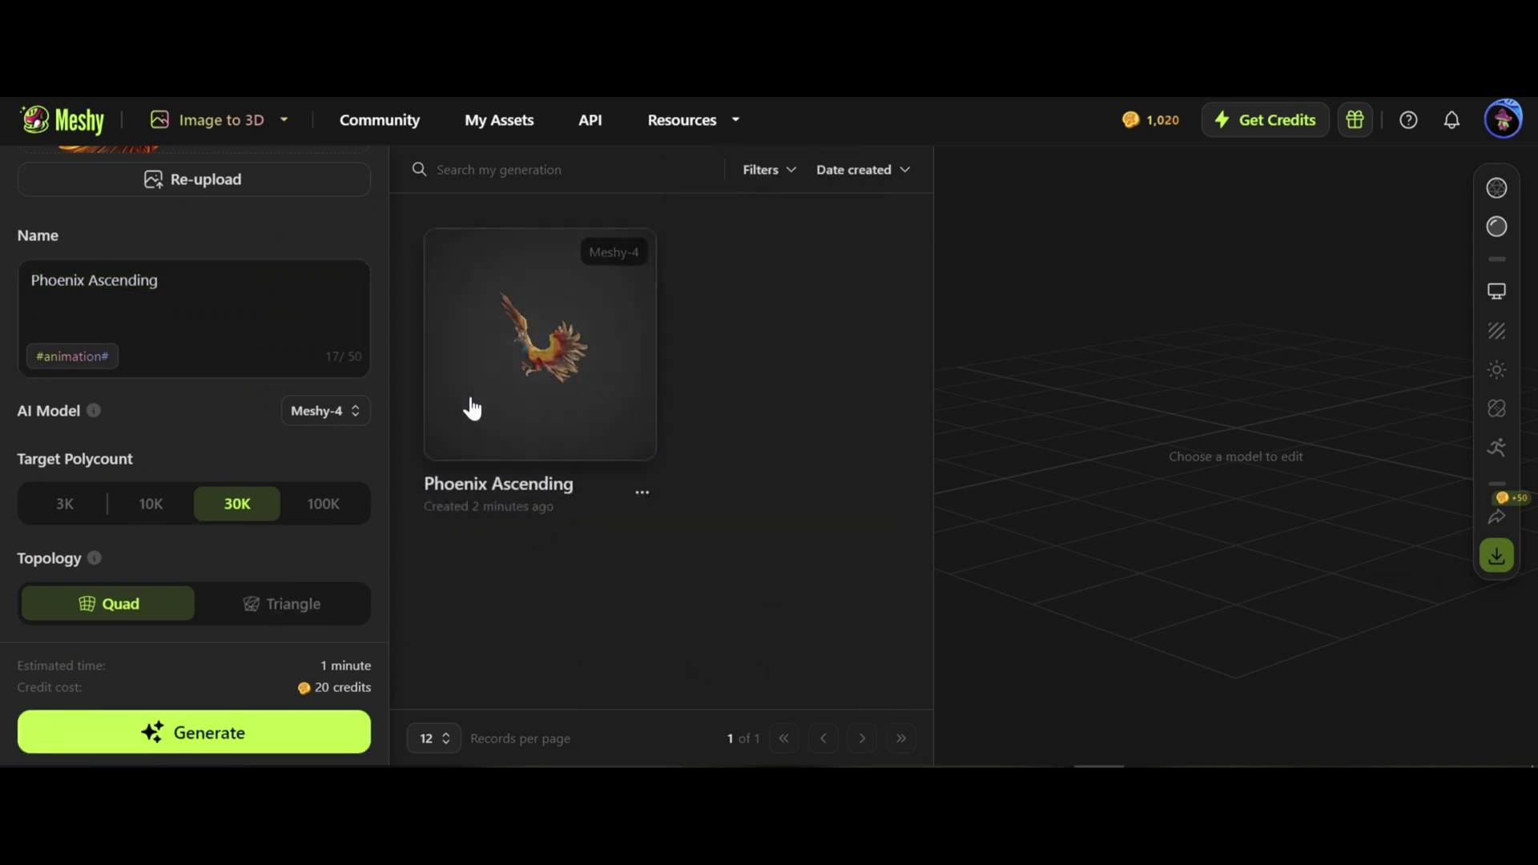
click(473, 409)
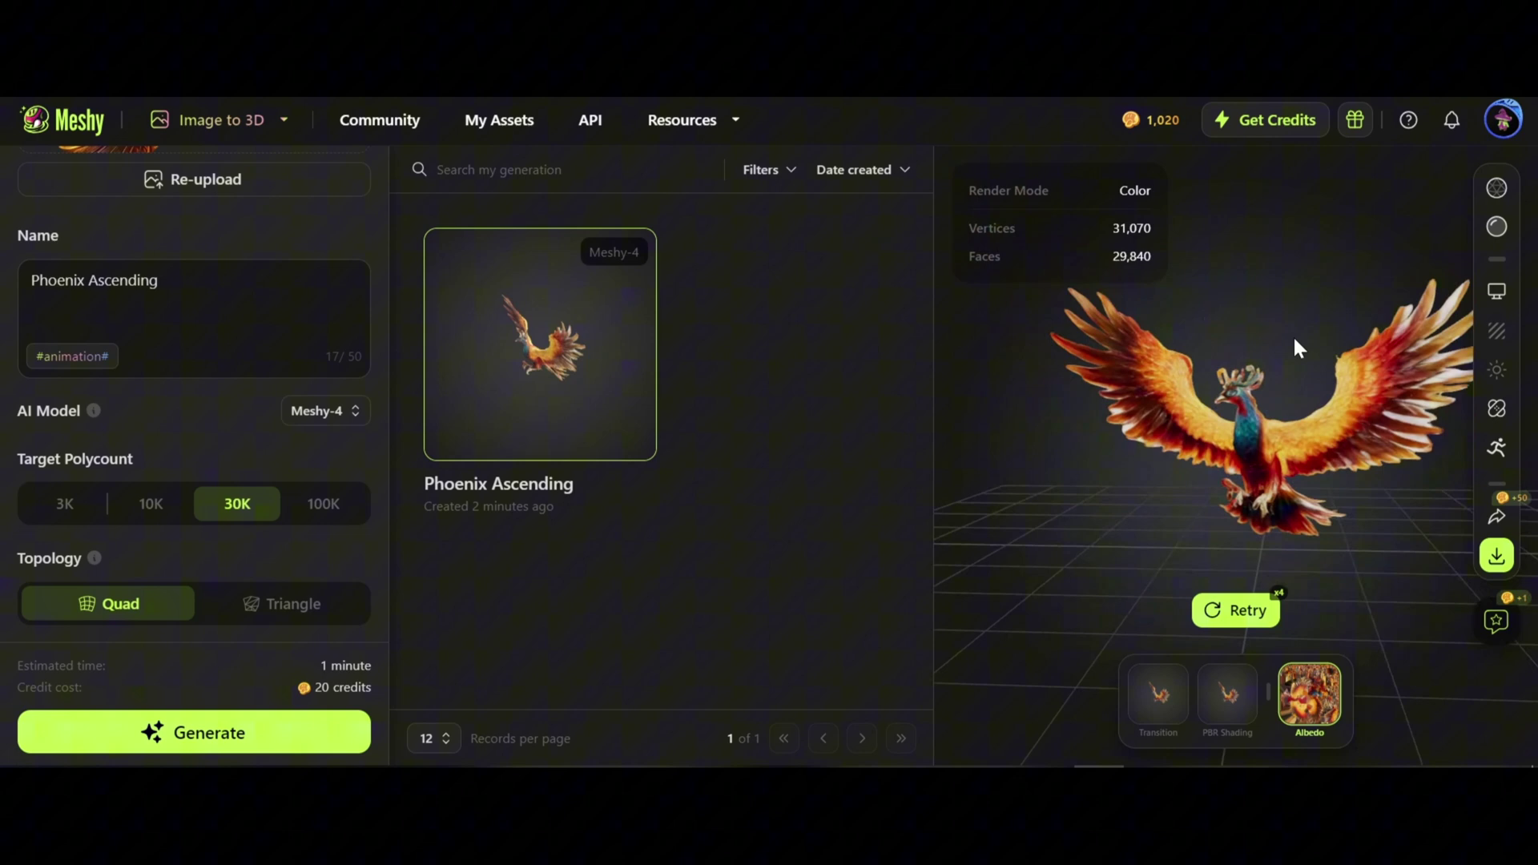
click(240, 124)
click(212, 321)
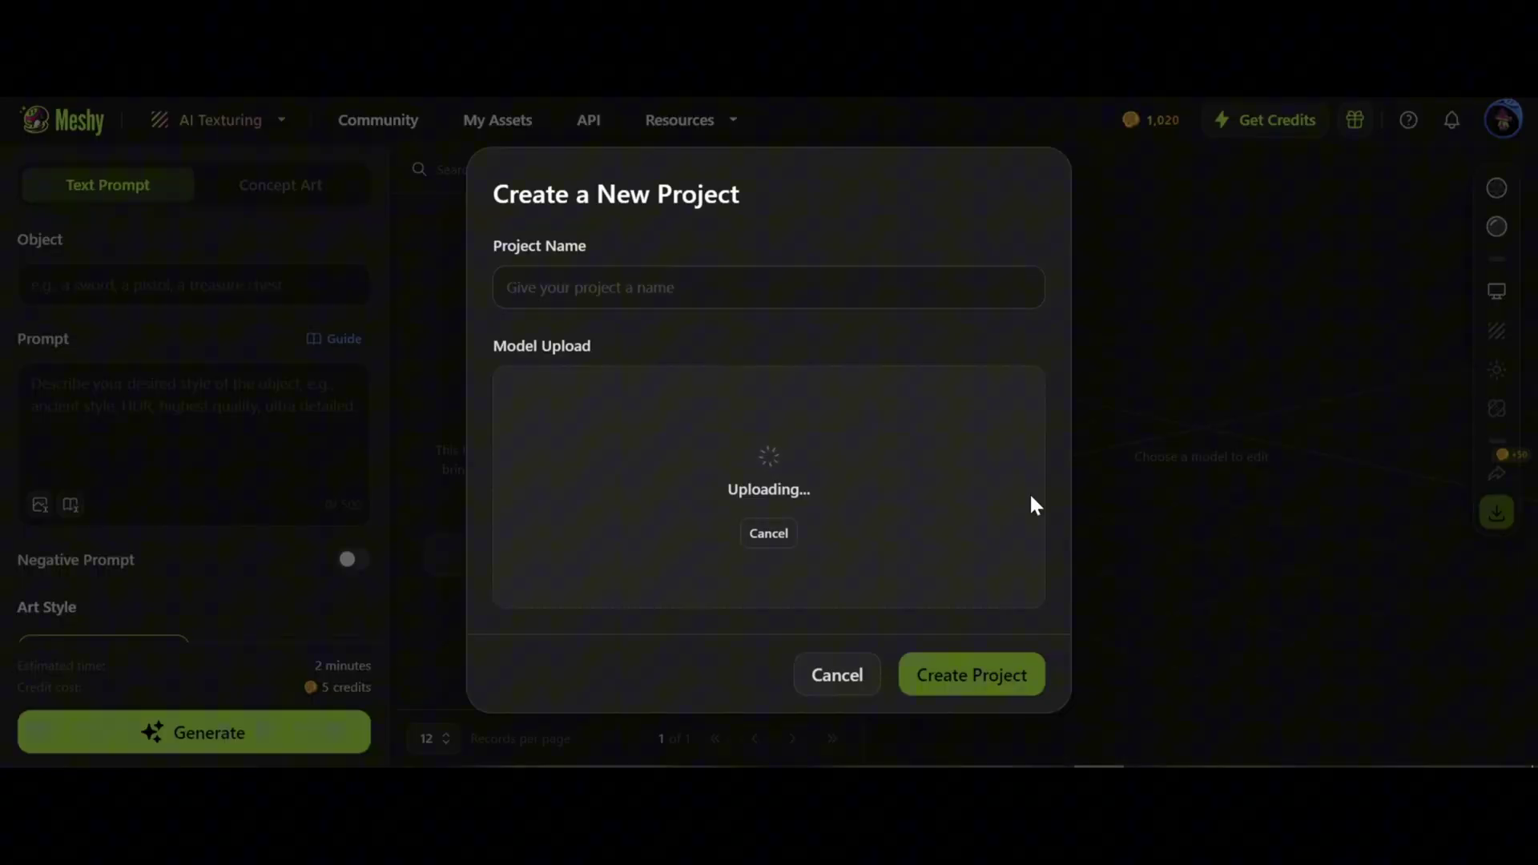
text(Texturing)
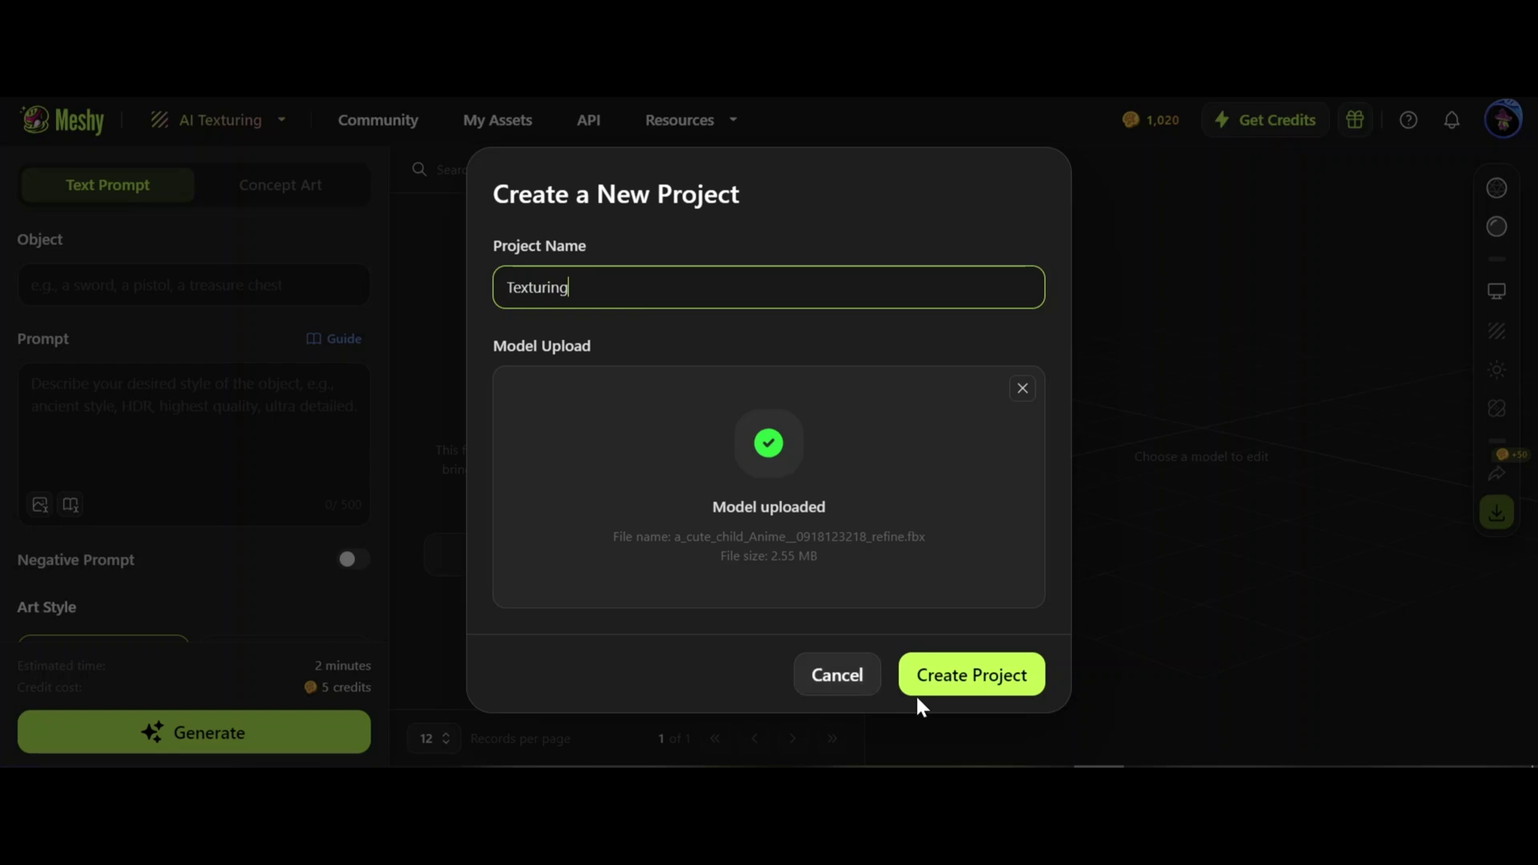
click(961, 688)
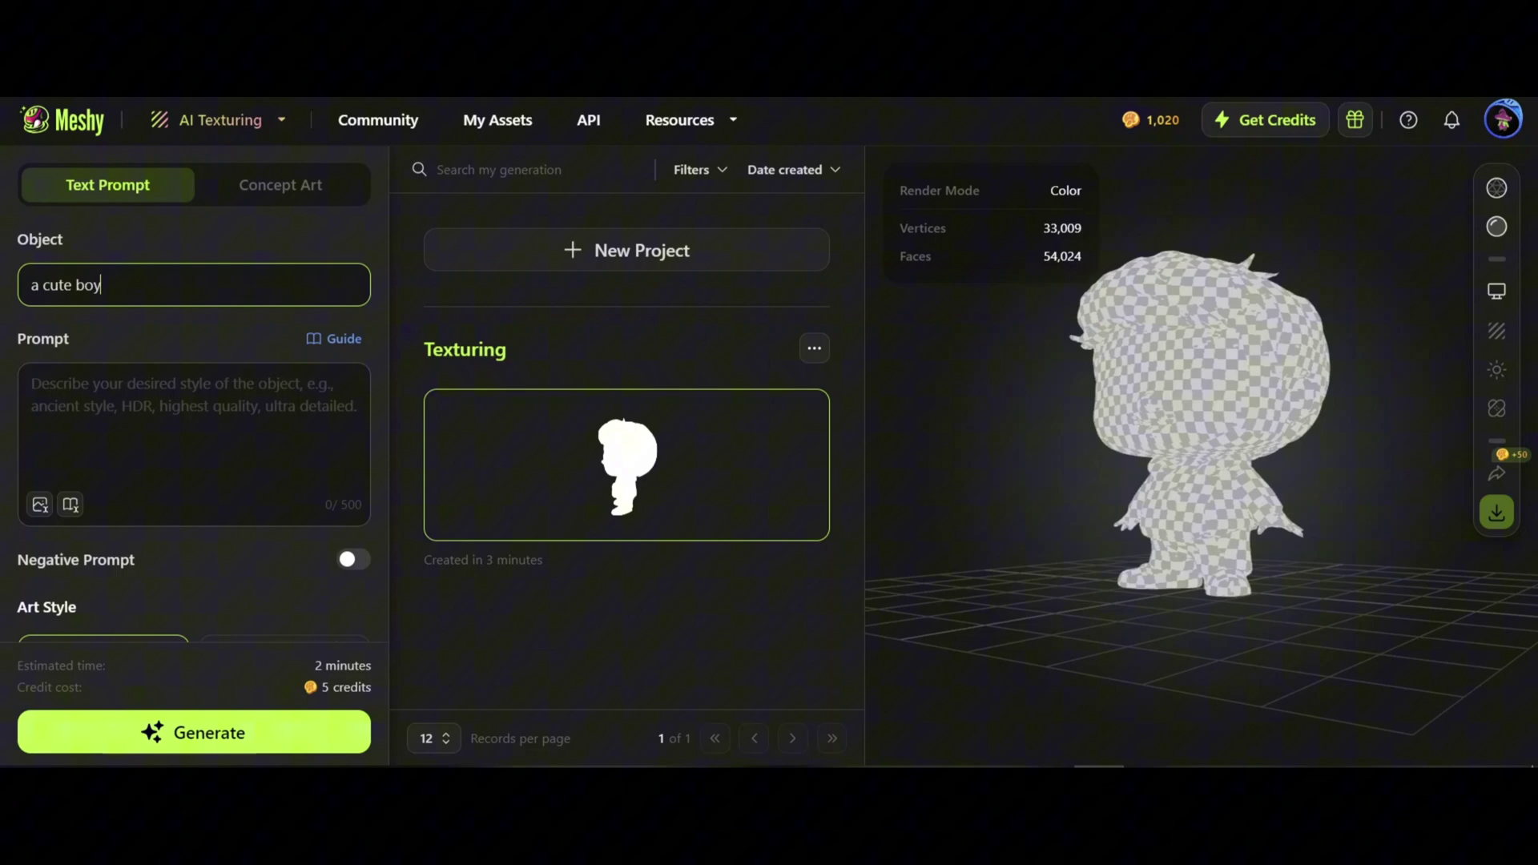
- Generate a 2K texture for the object "a cute boy" with the prompt "Stylized, Anime, Pixar Style" and the Realistic art style
click(70, 504)
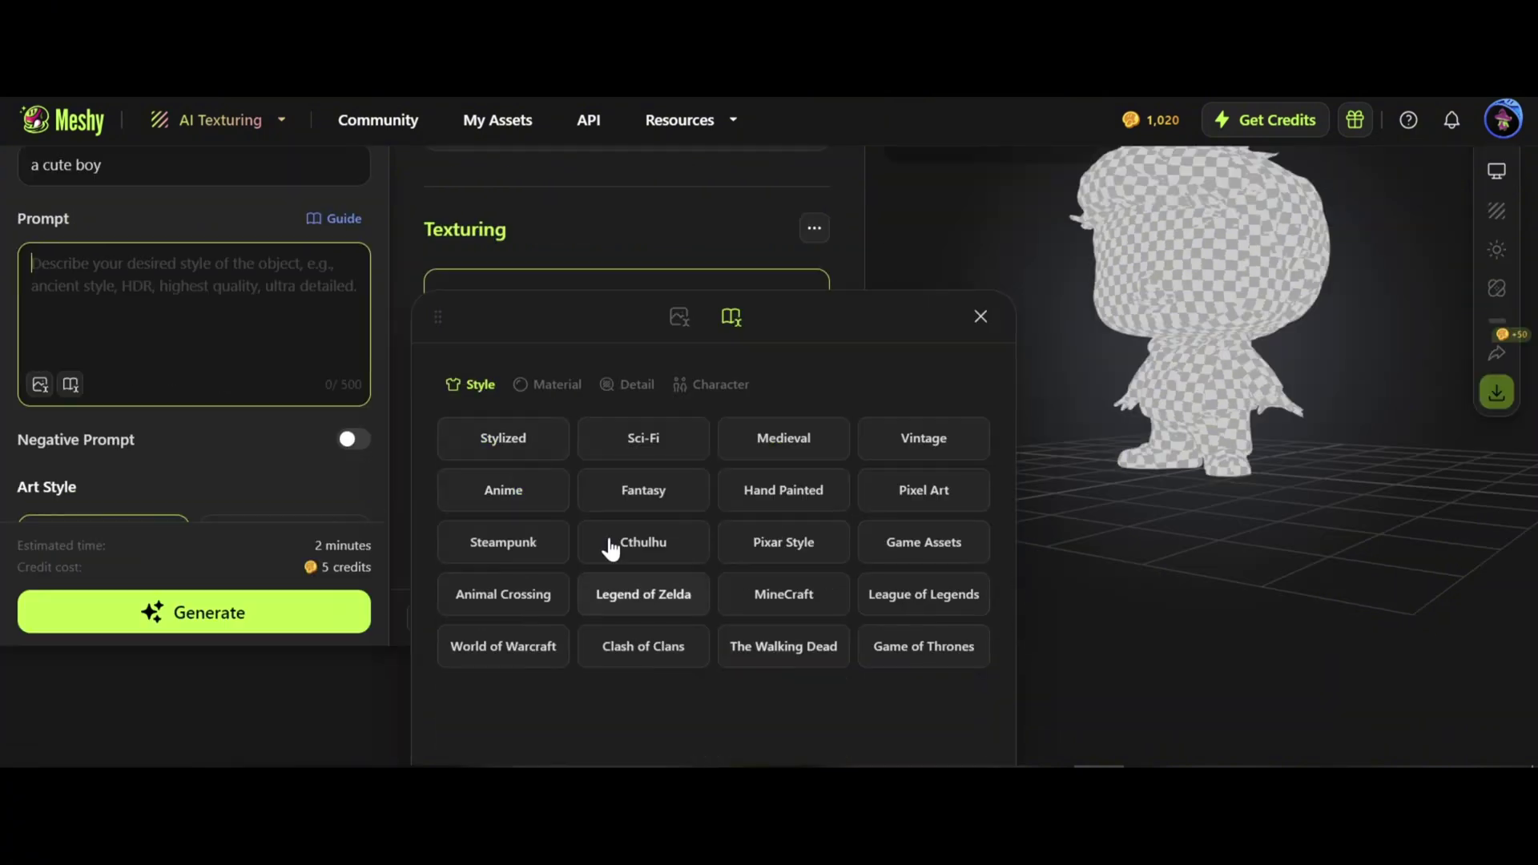
click(503, 438)
click(503, 490)
click(979, 317)
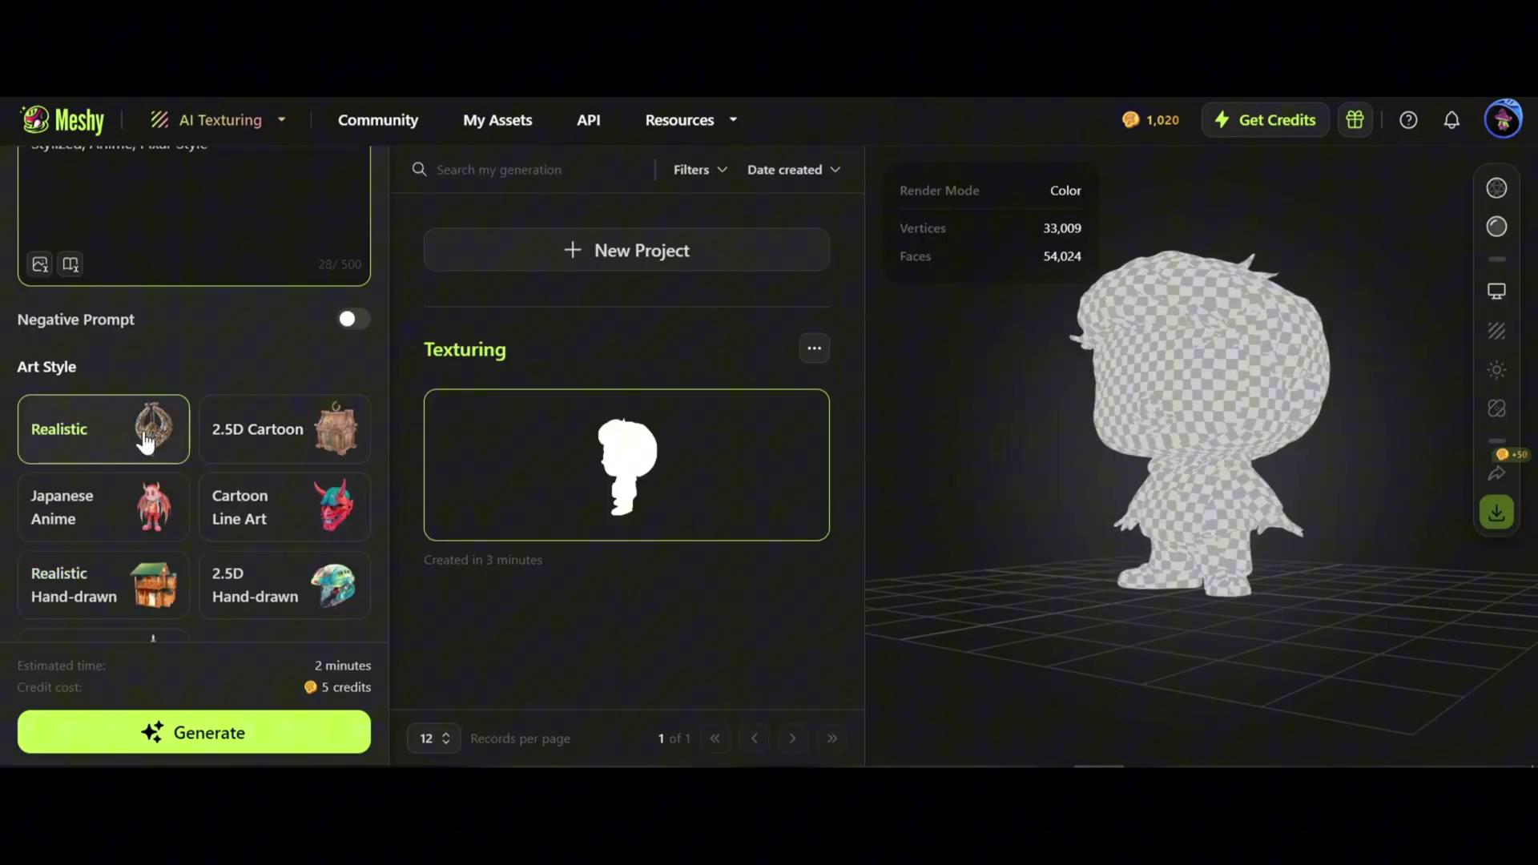
scroll(240, 552, down, 2)
scroll(214, 561, down, 2)
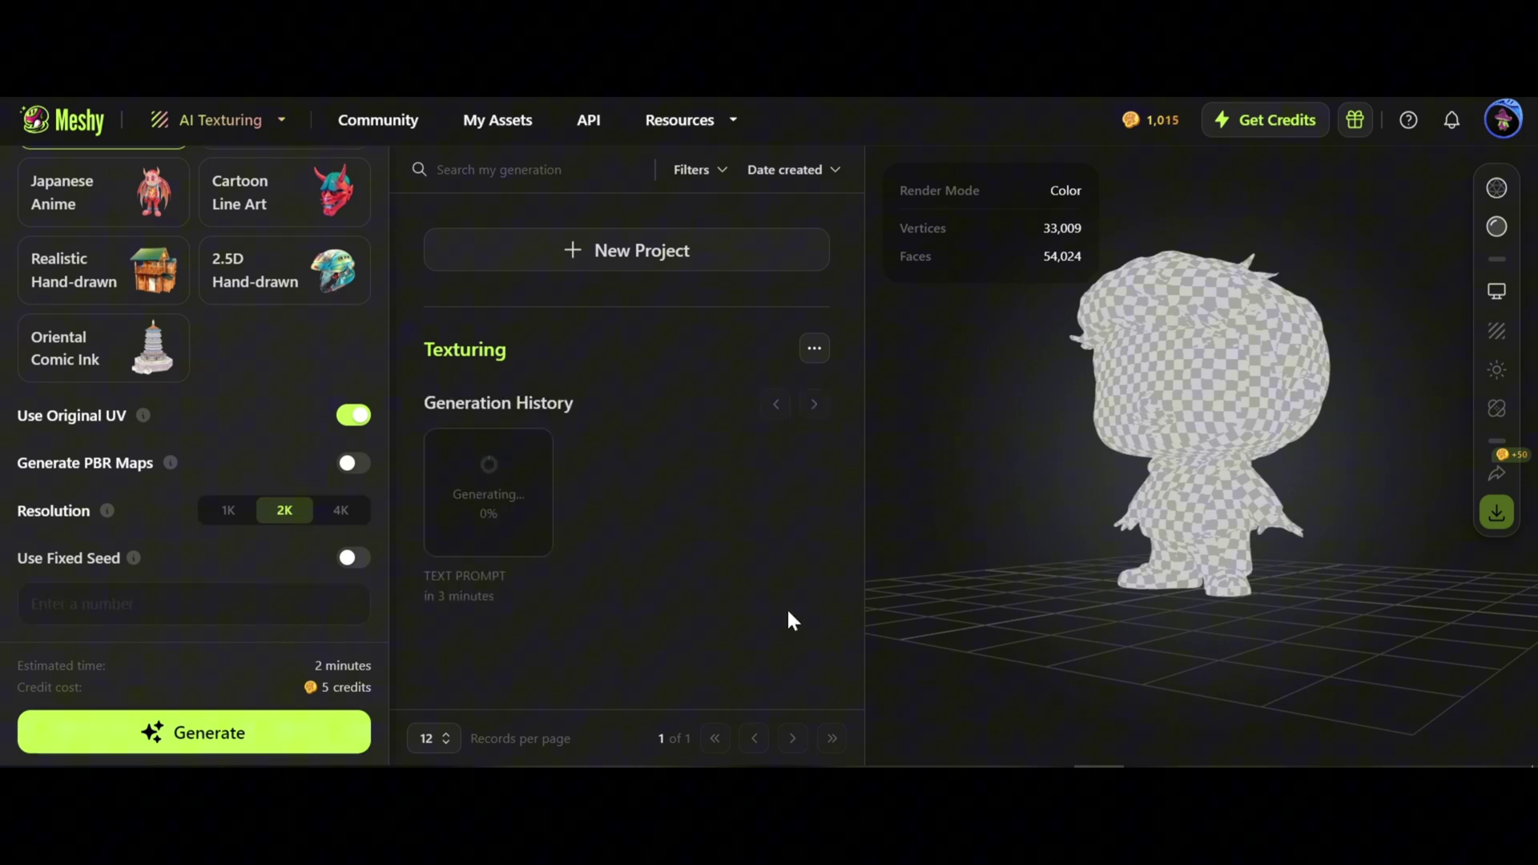
- Open the generated texture on the boy model and inspect its face and clothing up close from the front
click(498, 521)
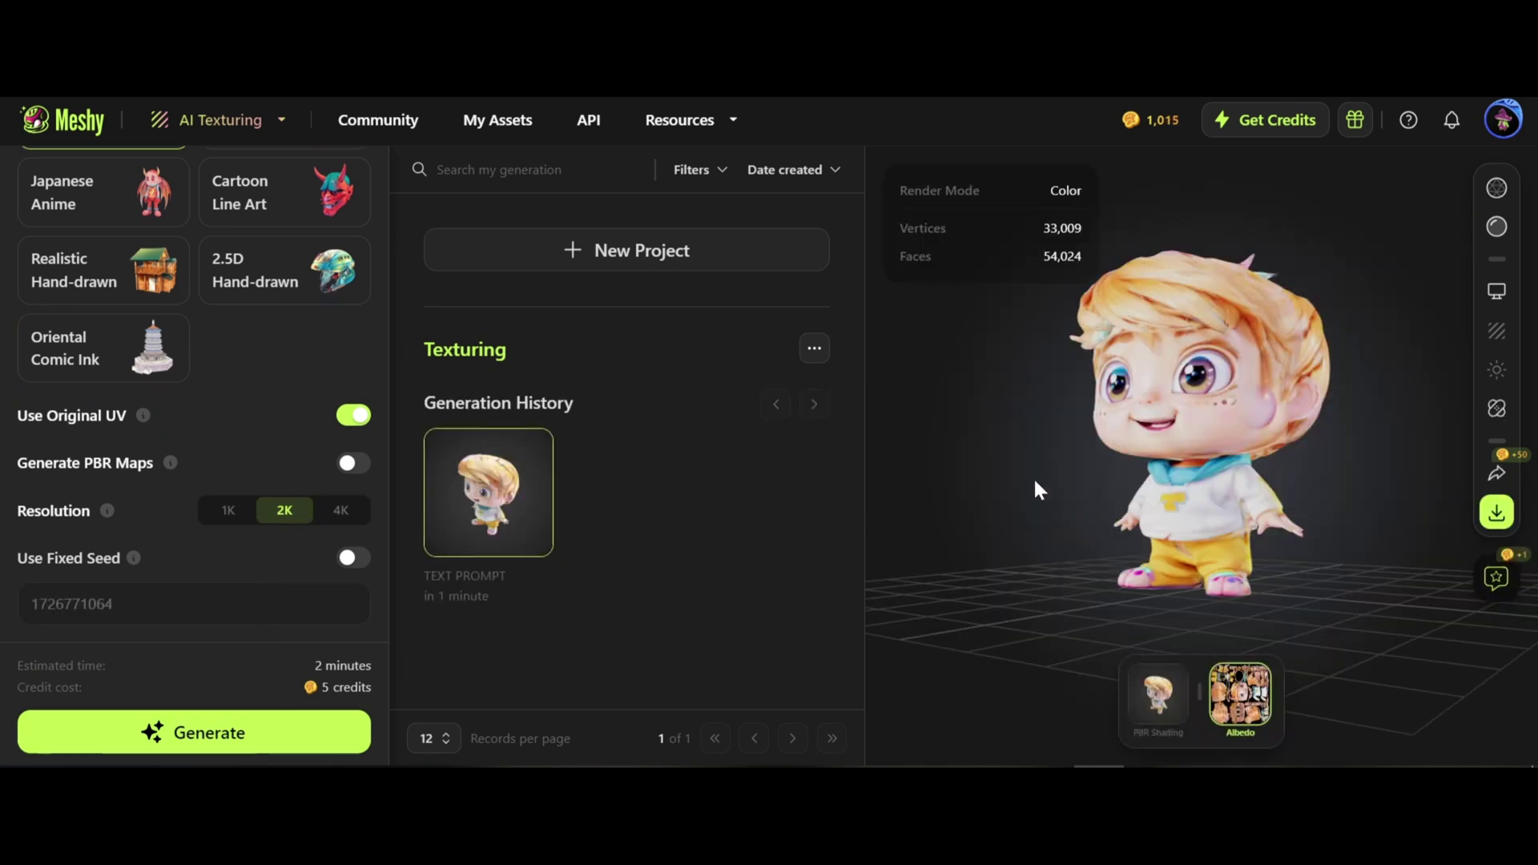
drag(1033, 478, 1084, 482)
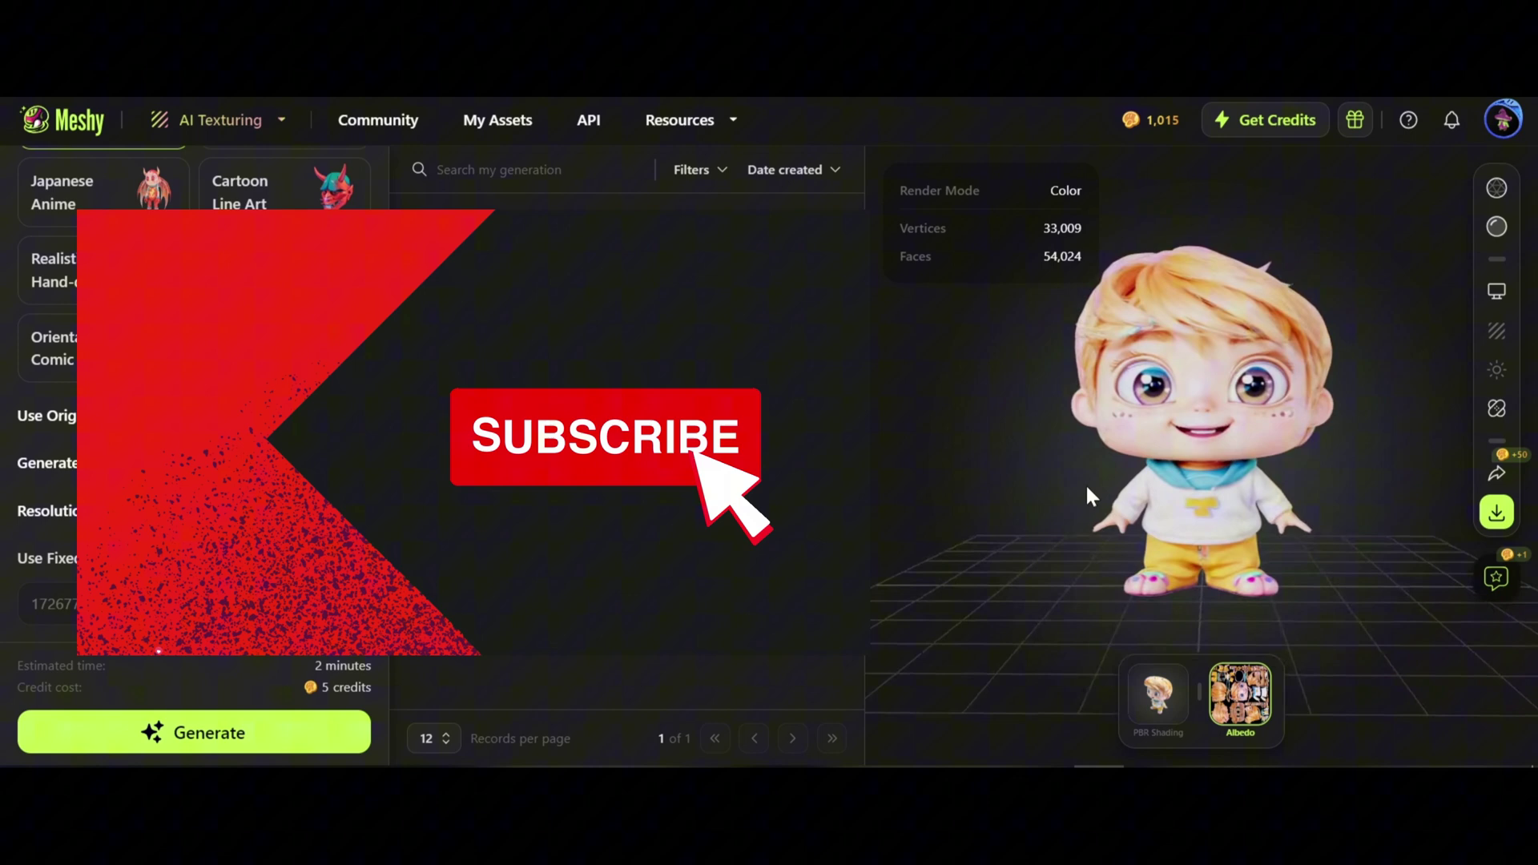
scroll(1225, 466, up, 5)
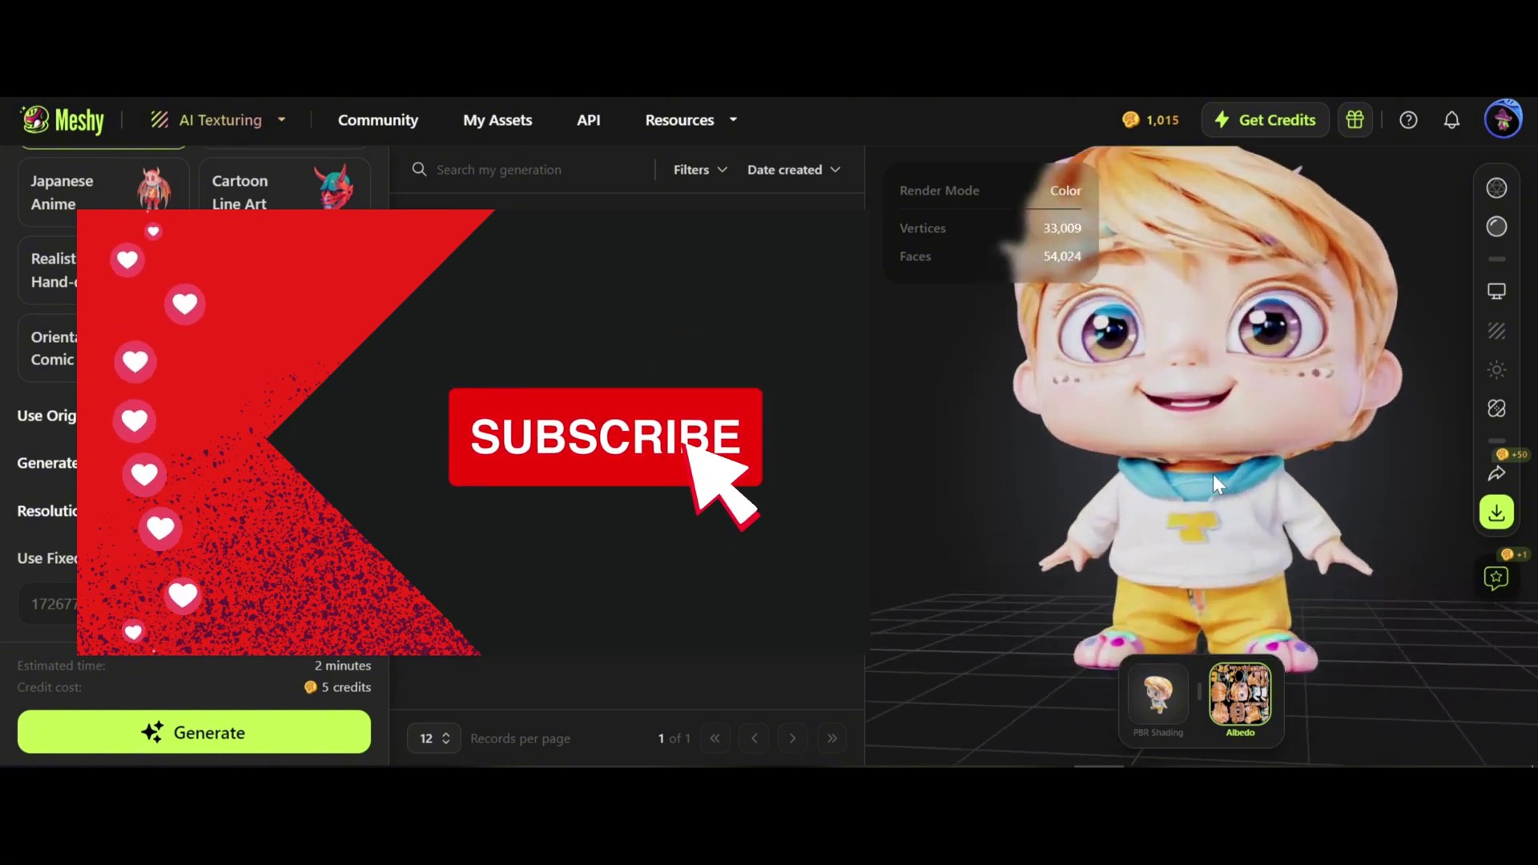
- Open Meshy's subscription plans and compare the prices, credits and features of Free, Pro, Max and Max Unlimited
click(244, 122)
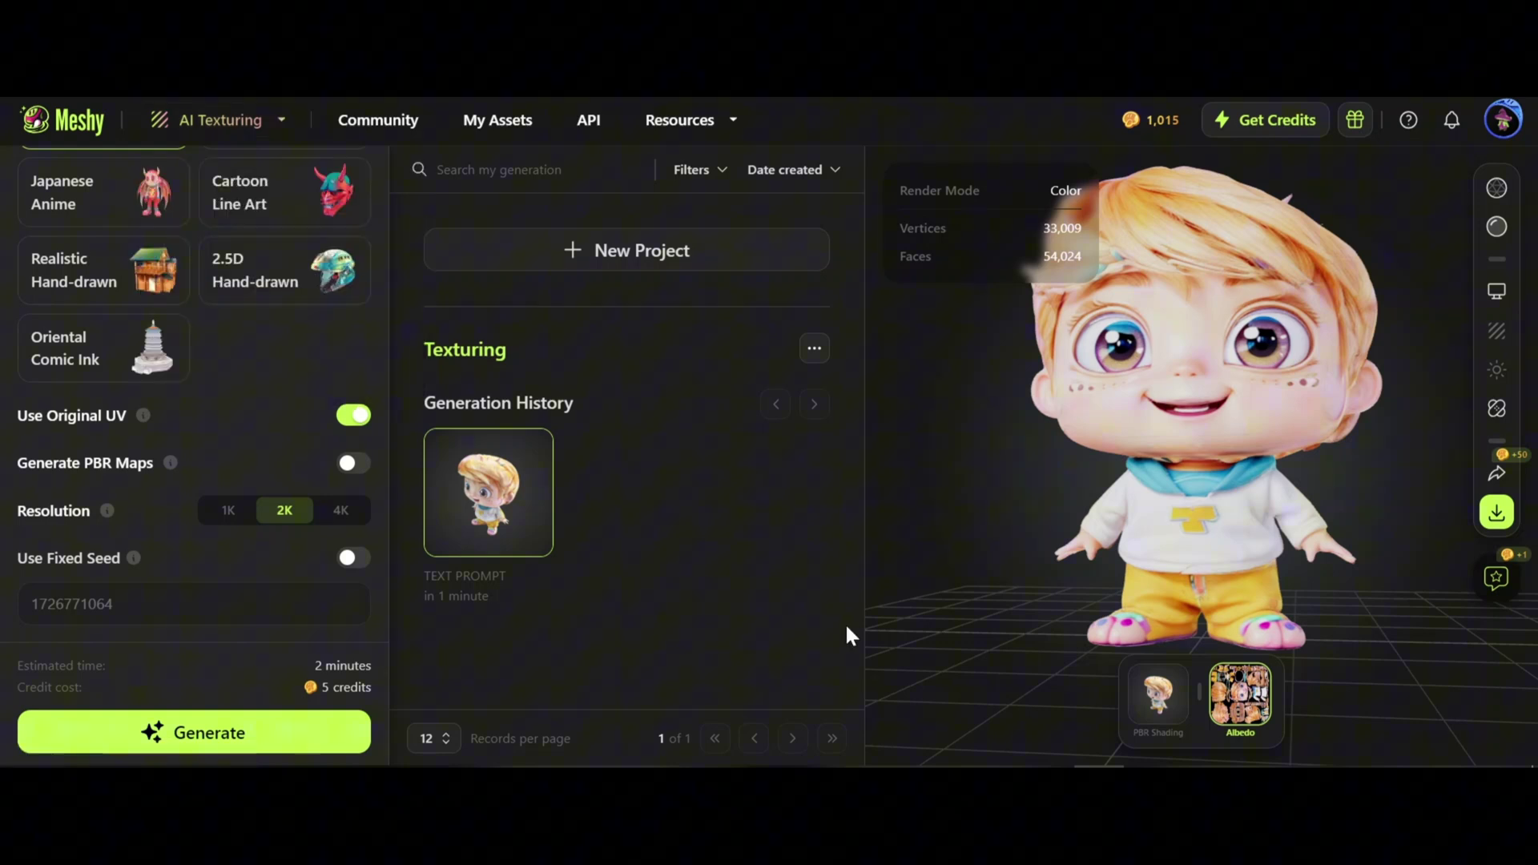
mouse_move(693, 124)
click(1273, 120)
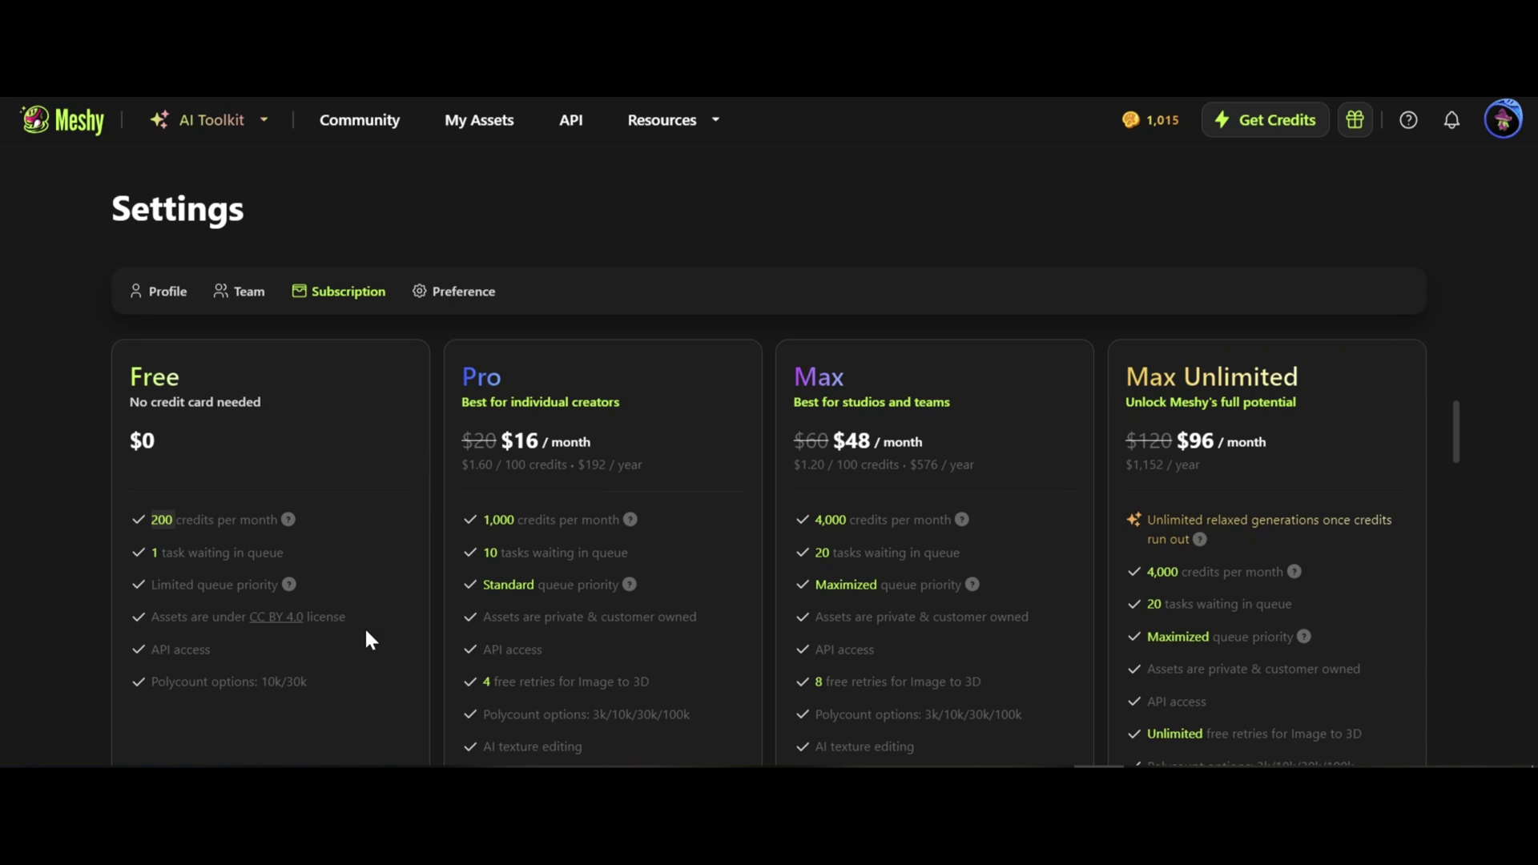
scroll(376, 666, down, 2)
scroll(365, 695, up, 2)
scroll(321, 550, down, 2)
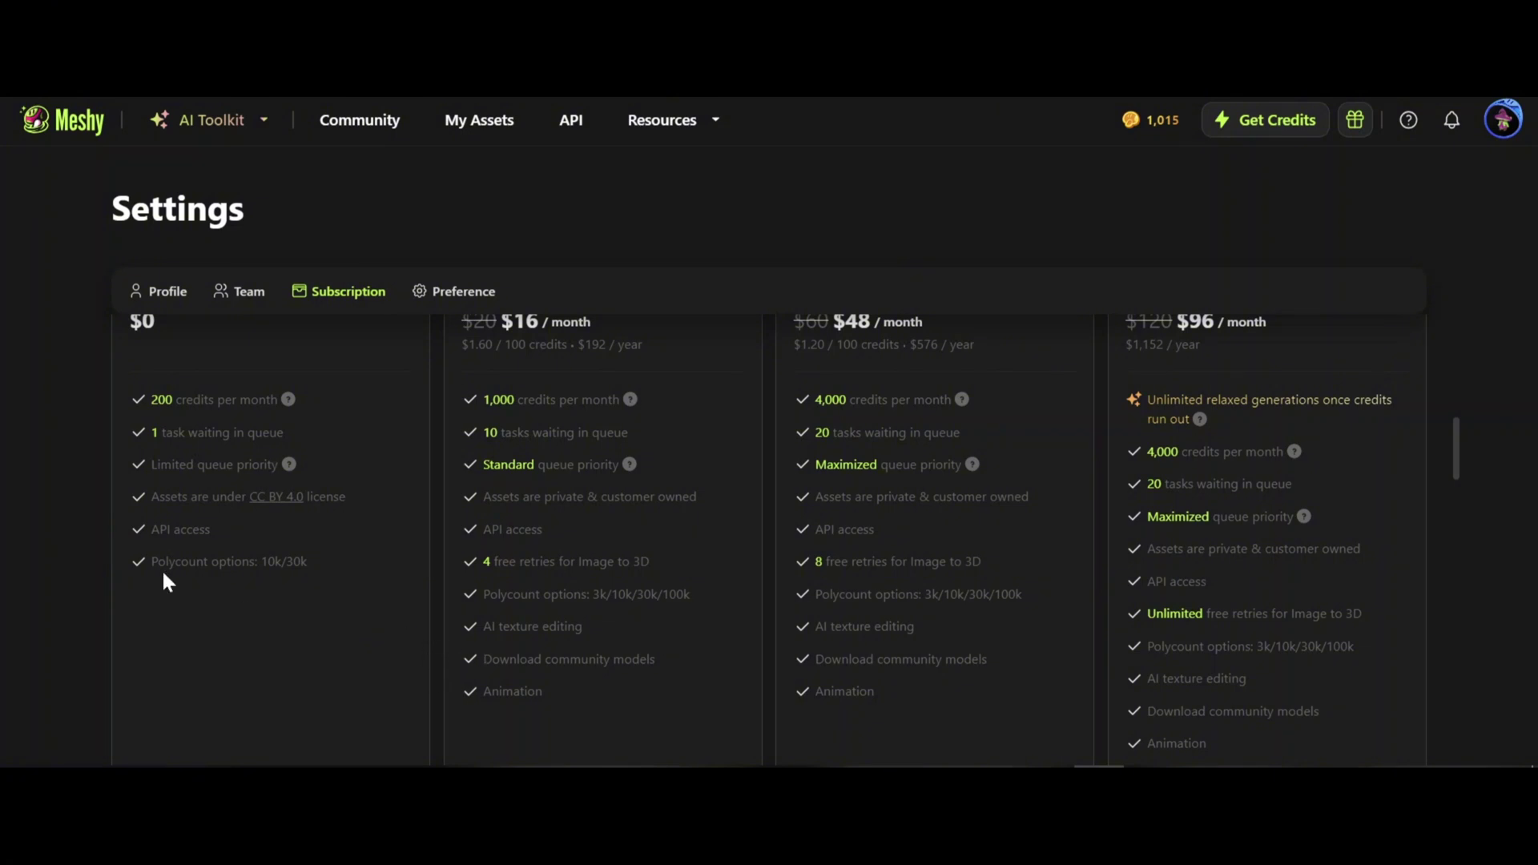
scroll(673, 497, up, 2)
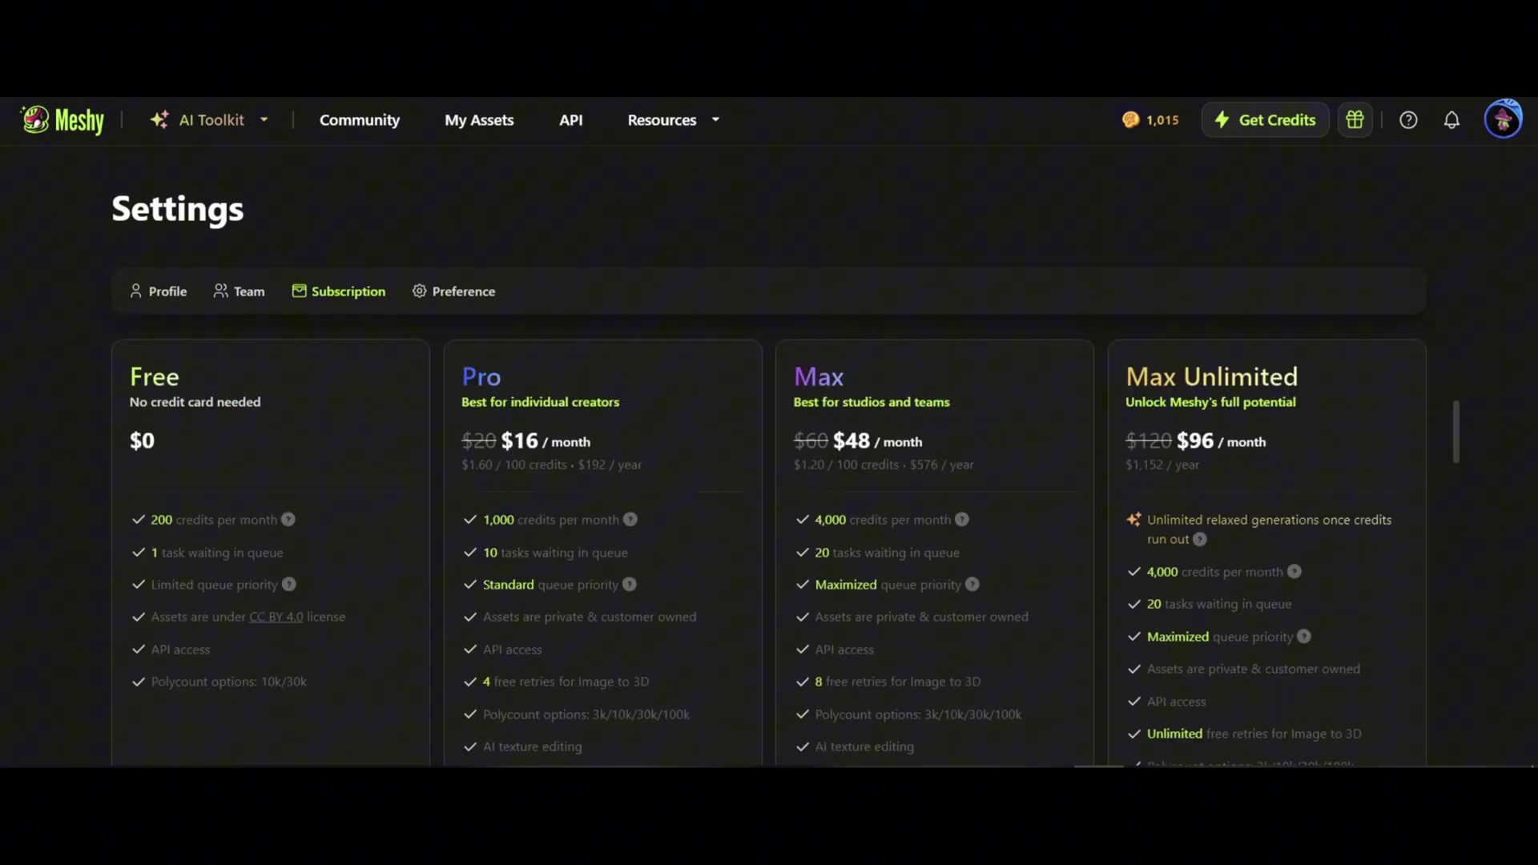